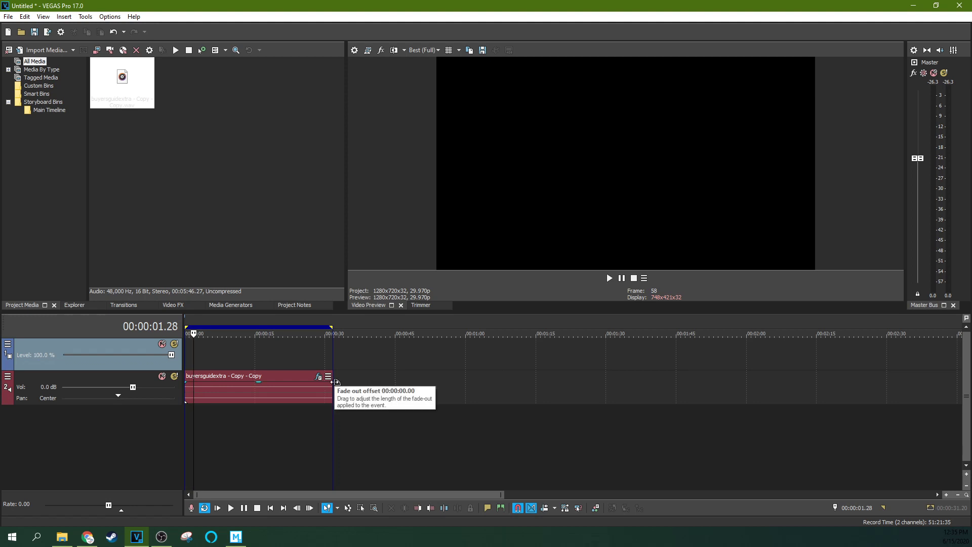
Add Track Compressor to the audio clip's Audio Event FX, then remove it again.
click(226, 354)
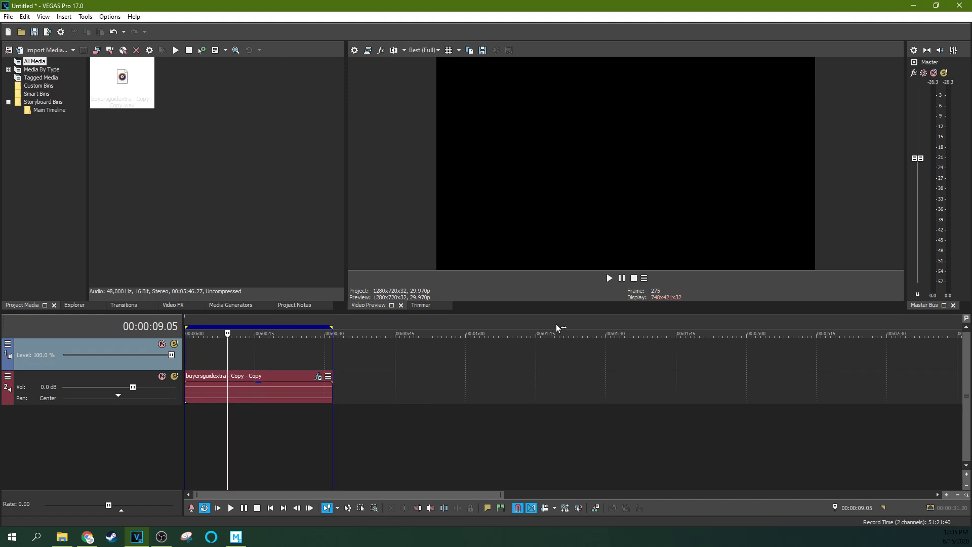
right_click(307, 375)
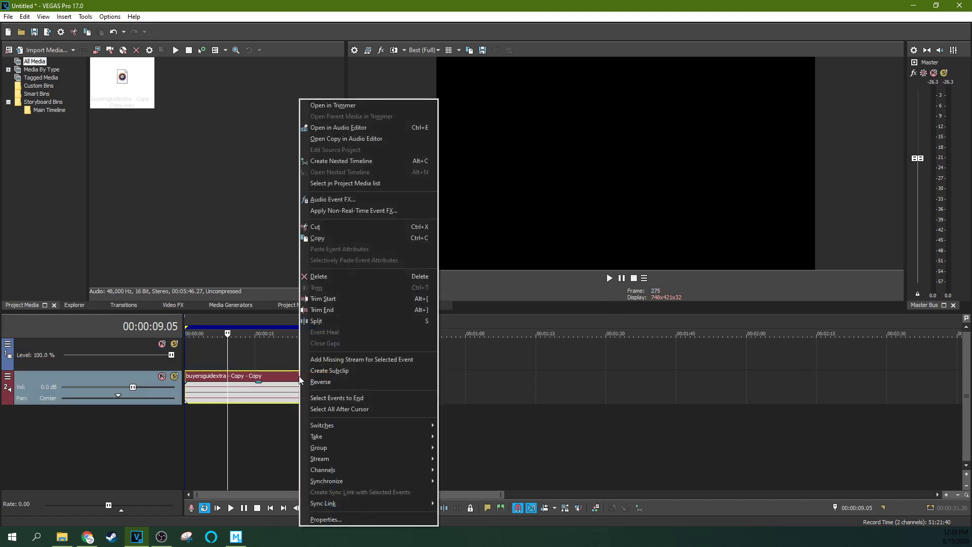
click(363, 202)
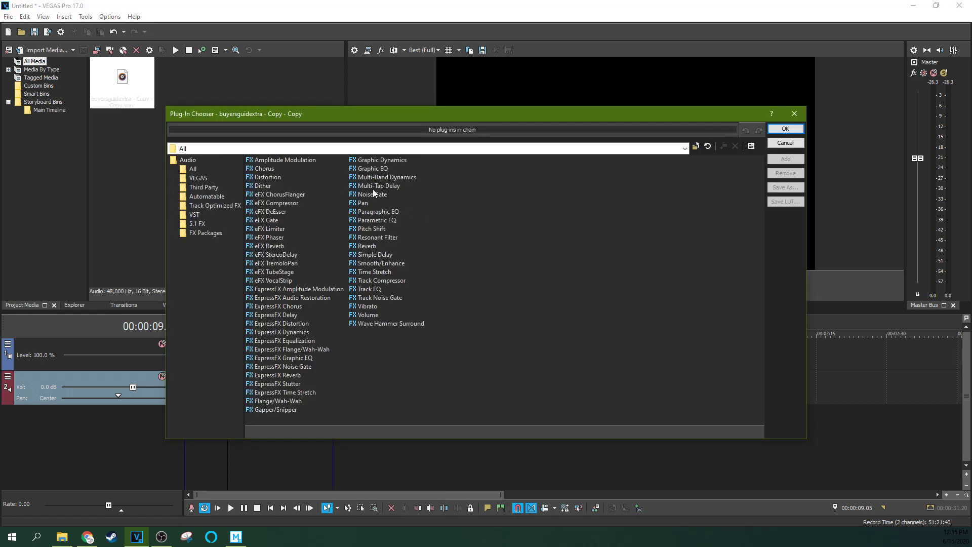
click(370, 289)
click(391, 280)
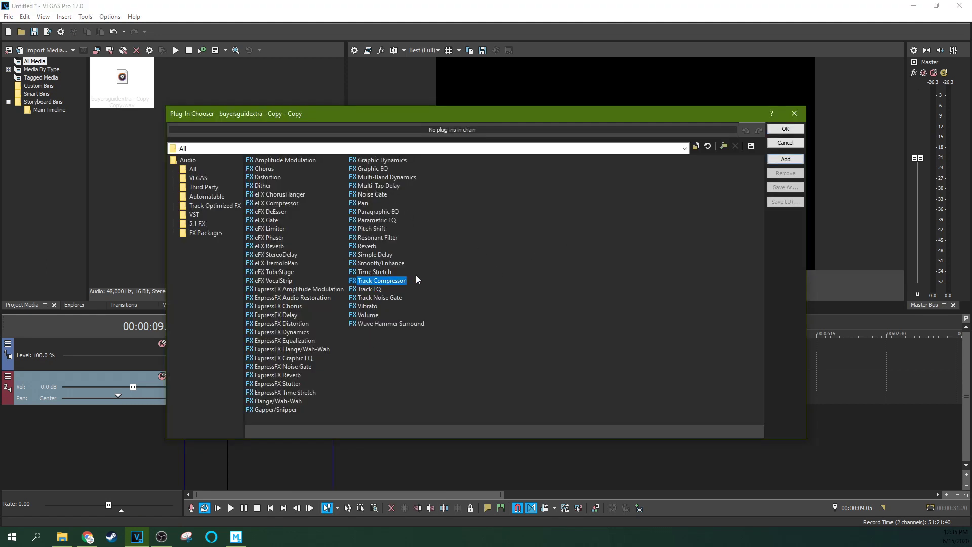
click(785, 159)
click(790, 130)
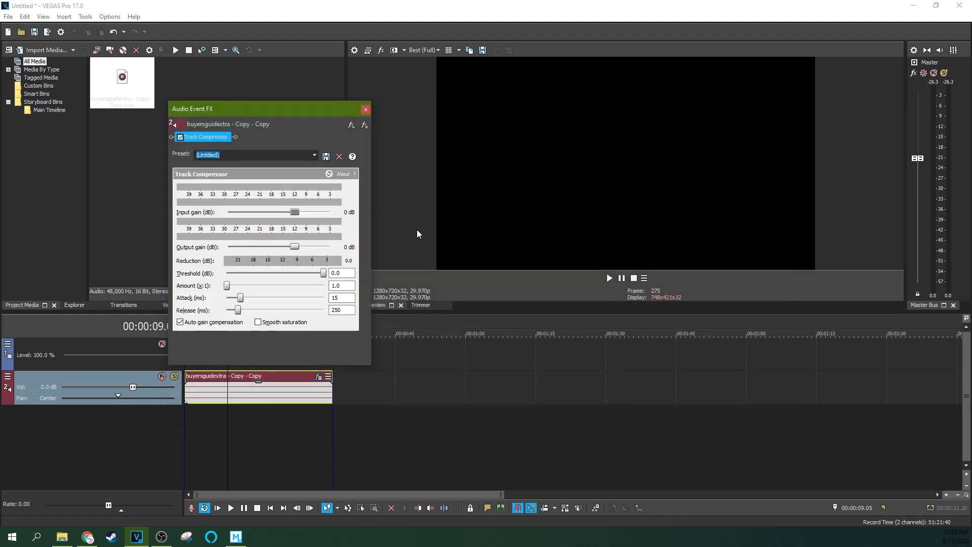
click(364, 125)
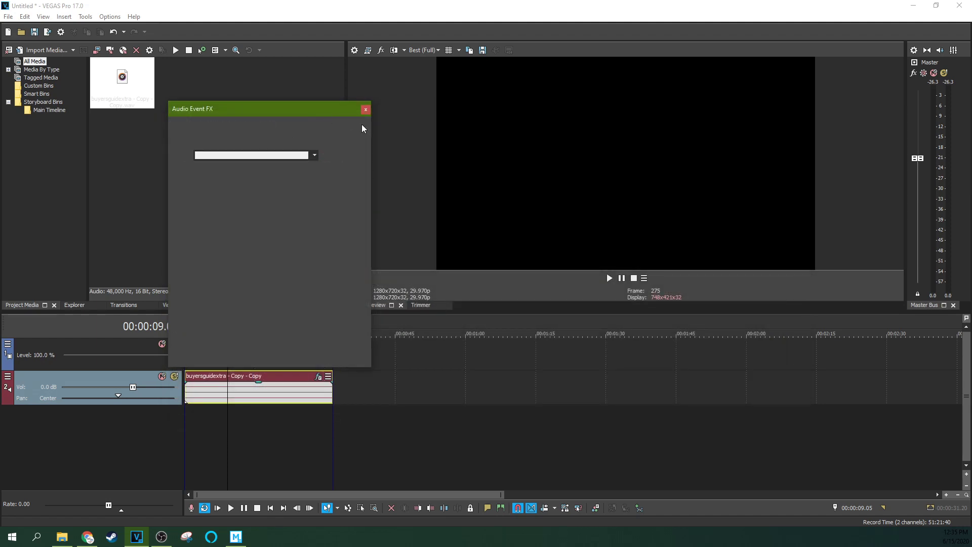
Open Track 2's Track FX, review the Noise Gate, EQ and Compressor tabs, then close it.
right_click(5, 379)
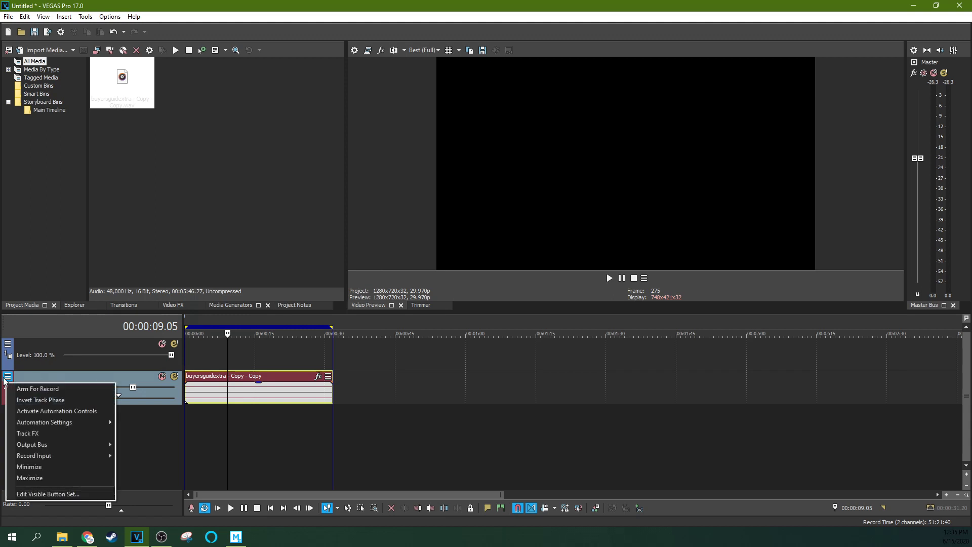
click(43, 433)
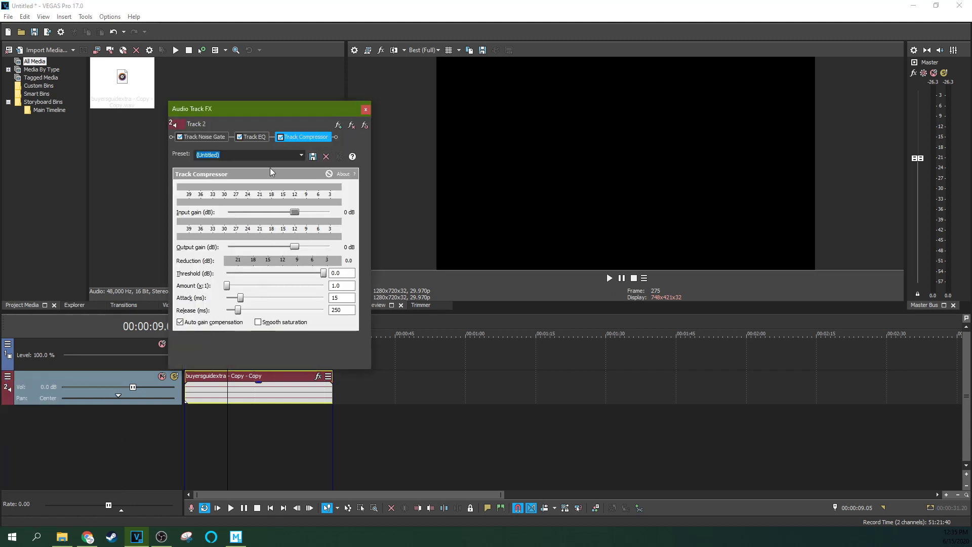
click(208, 136)
click(256, 137)
click(298, 137)
click(365, 109)
Reopen Track 2's Track FX and switch between its tabs, ending on Track Compressor settings.
right_click(5, 378)
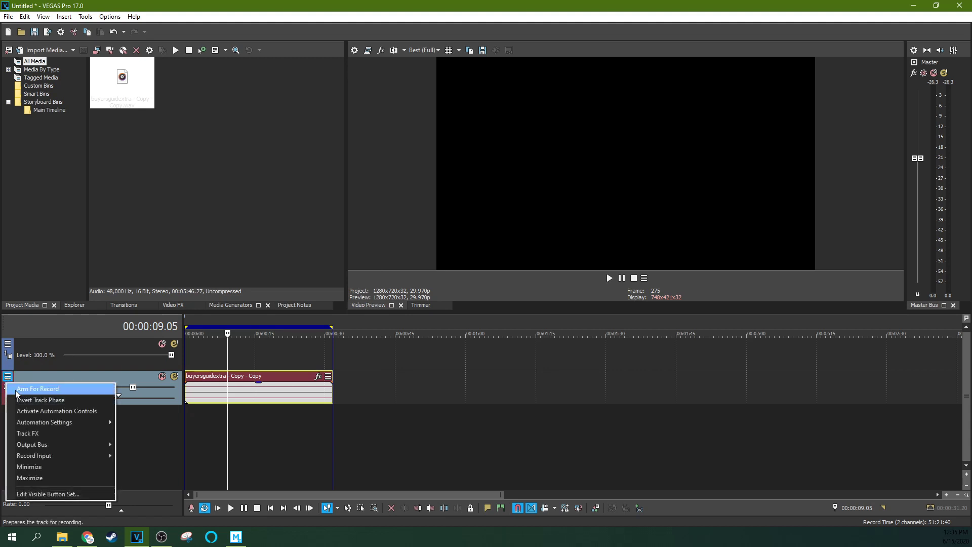
click(23, 433)
click(205, 136)
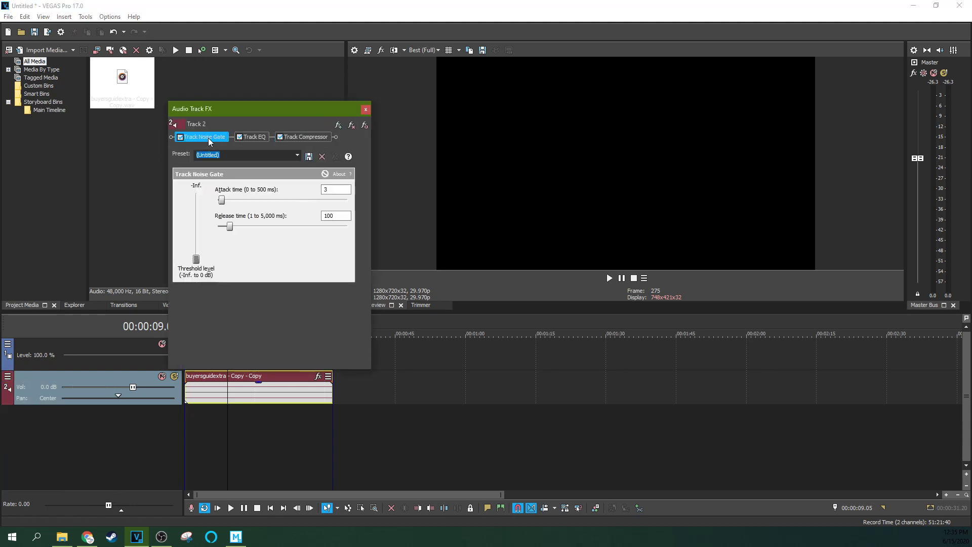
click(257, 137)
click(288, 138)
click(259, 139)
click(295, 138)
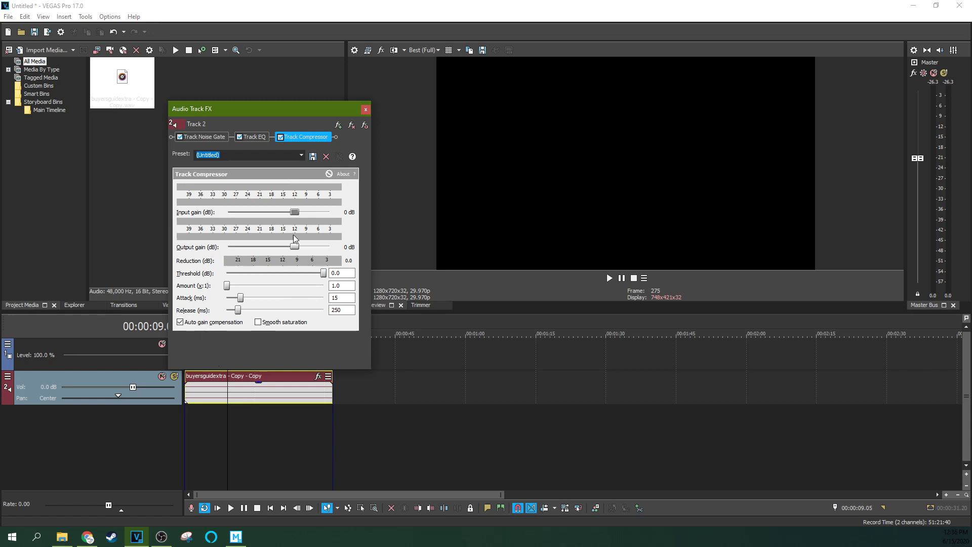
click(363, 110)
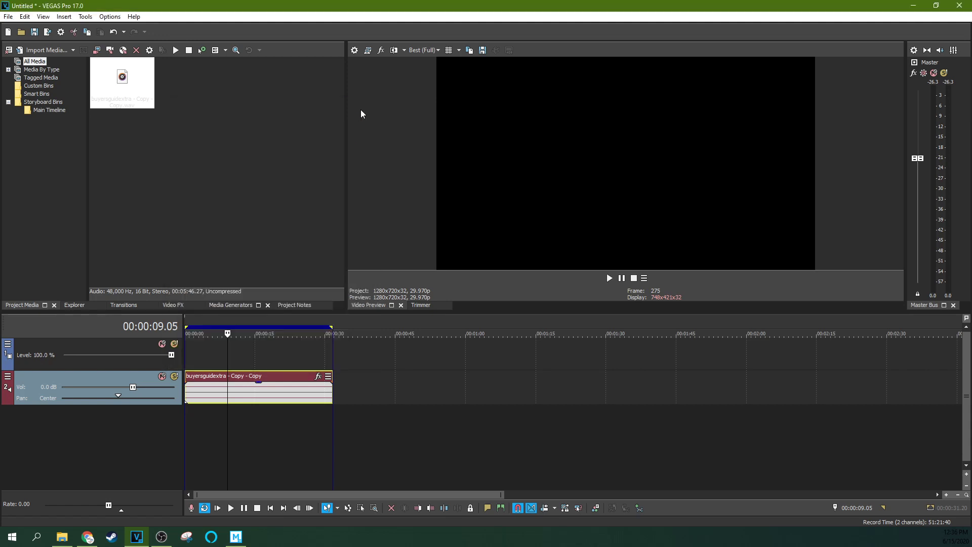
Add Track Compressor to the Master bus FX chain, then remove it again.
click(913, 73)
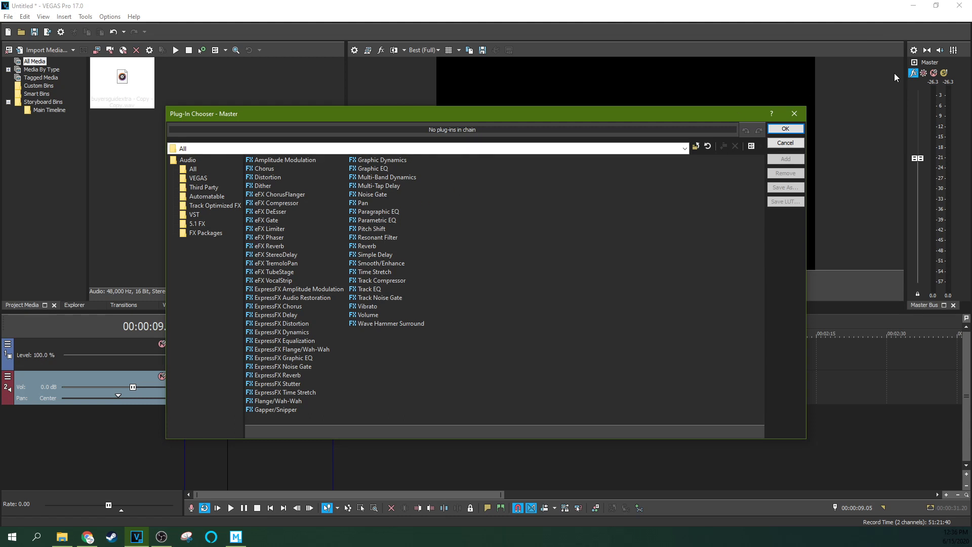
click(370, 306)
click(376, 281)
click(785, 159)
click(785, 128)
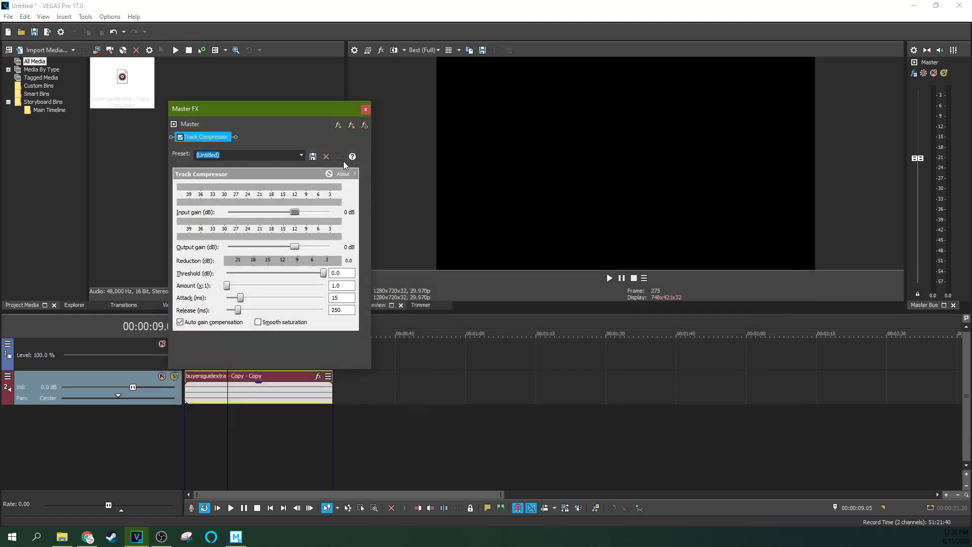
click(352, 125)
click(284, 357)
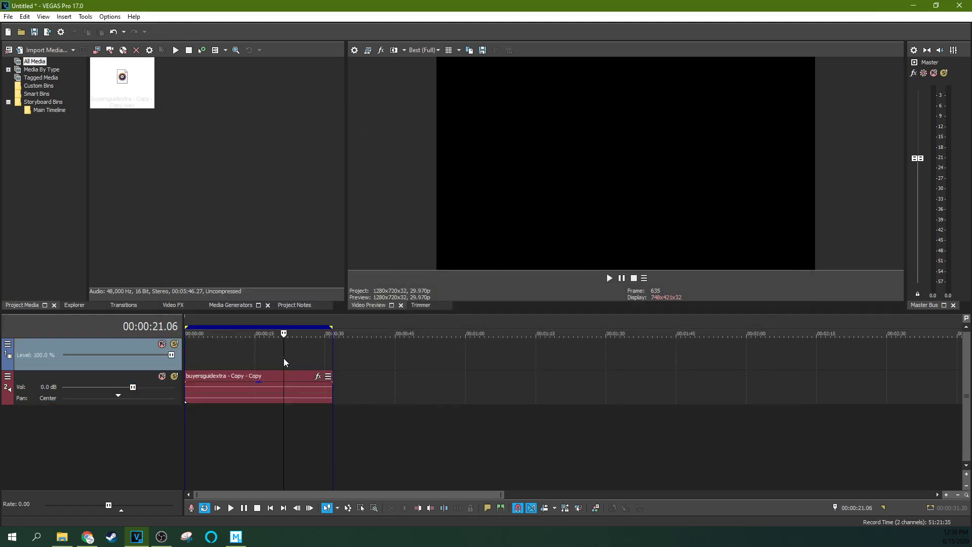
click(216, 370)
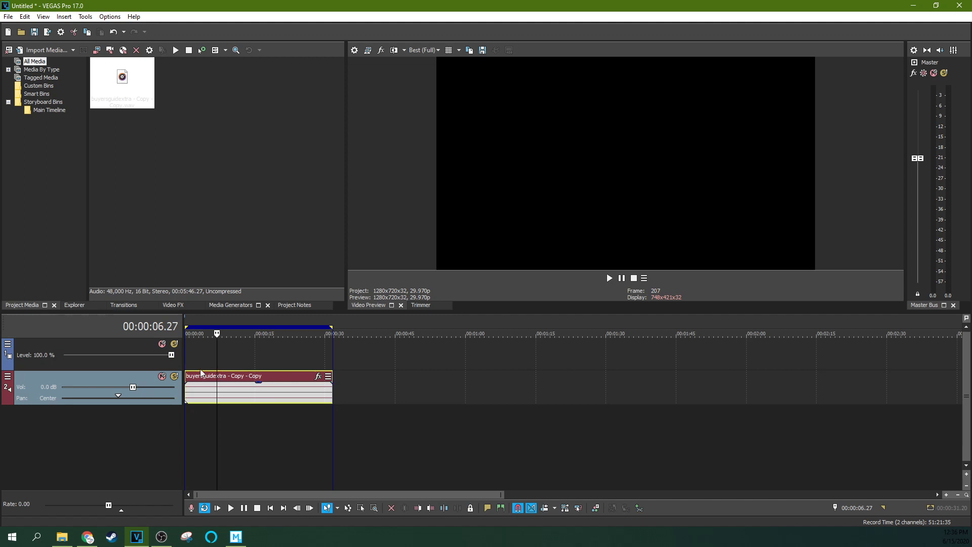
click(200, 365)
click(223, 358)
key(space)
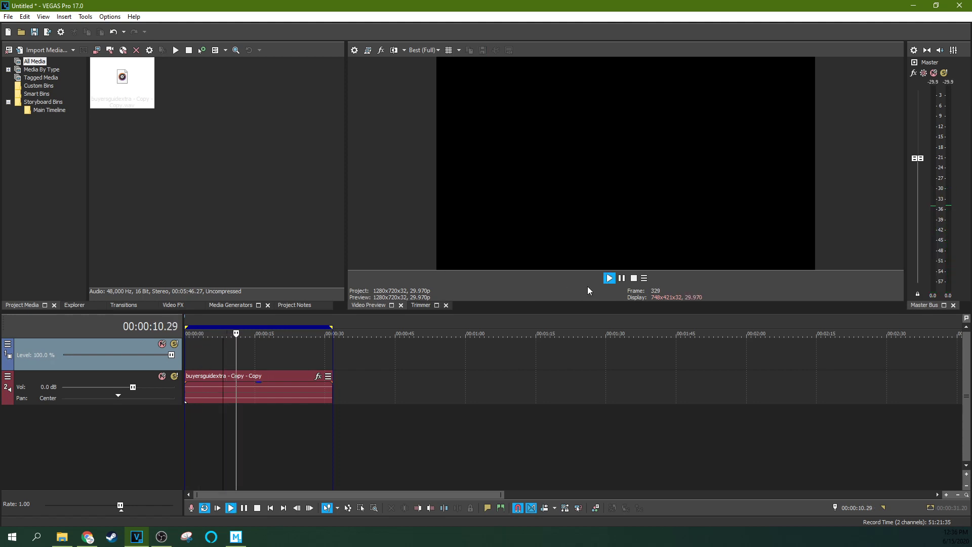
click(621, 279)
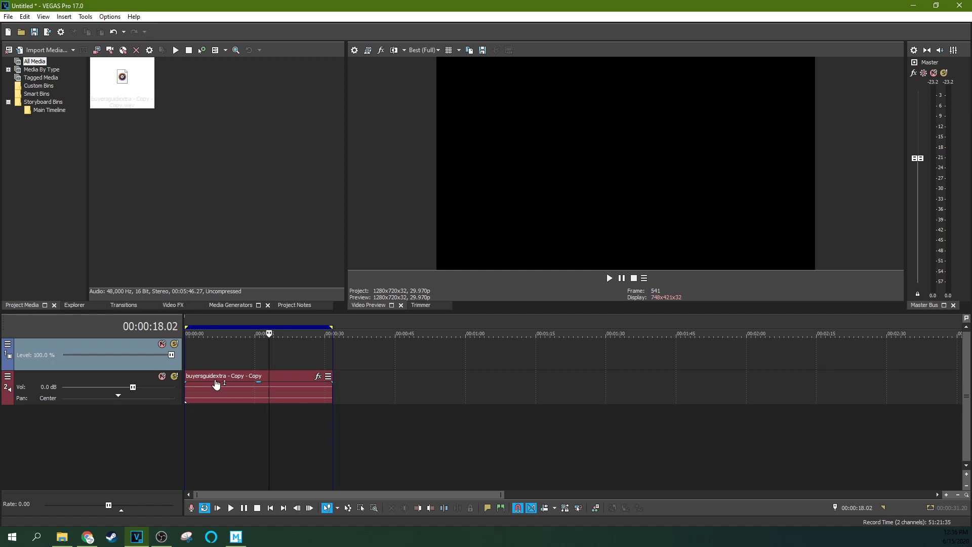
click(202, 349)
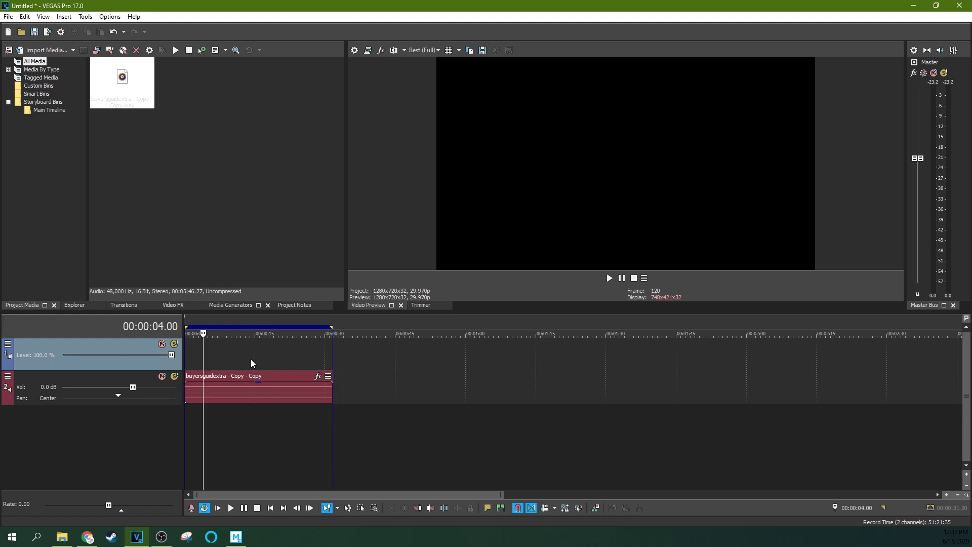
click(251, 360)
click(229, 357)
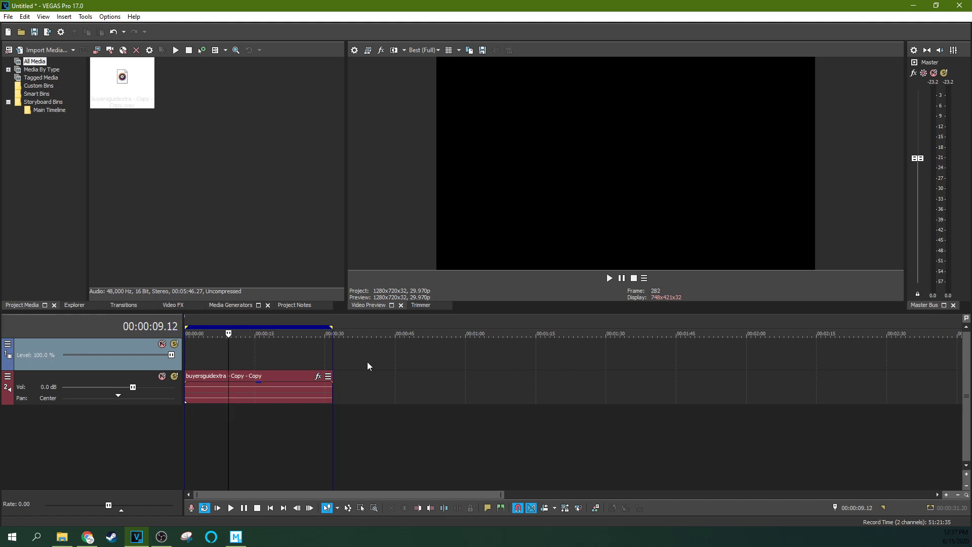
click(310, 365)
click(318, 360)
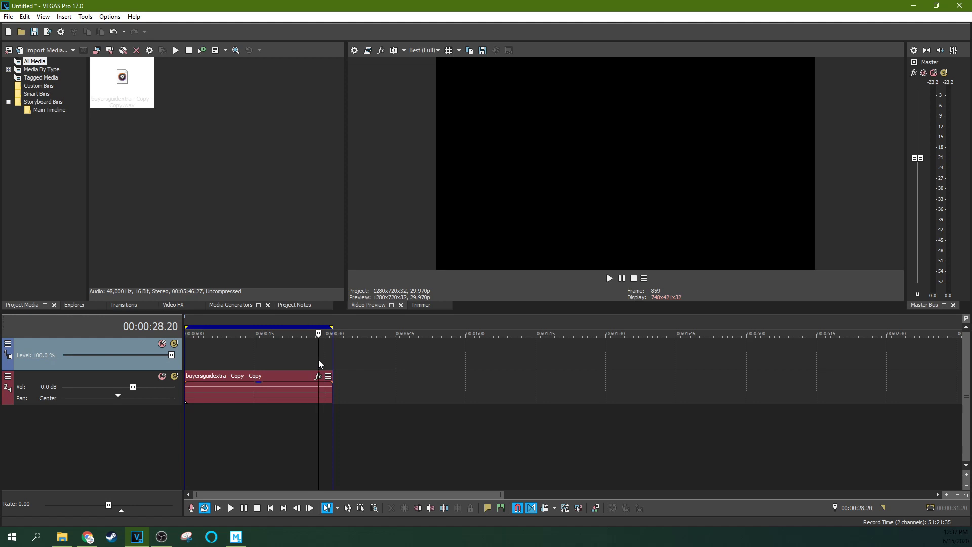
click(289, 360)
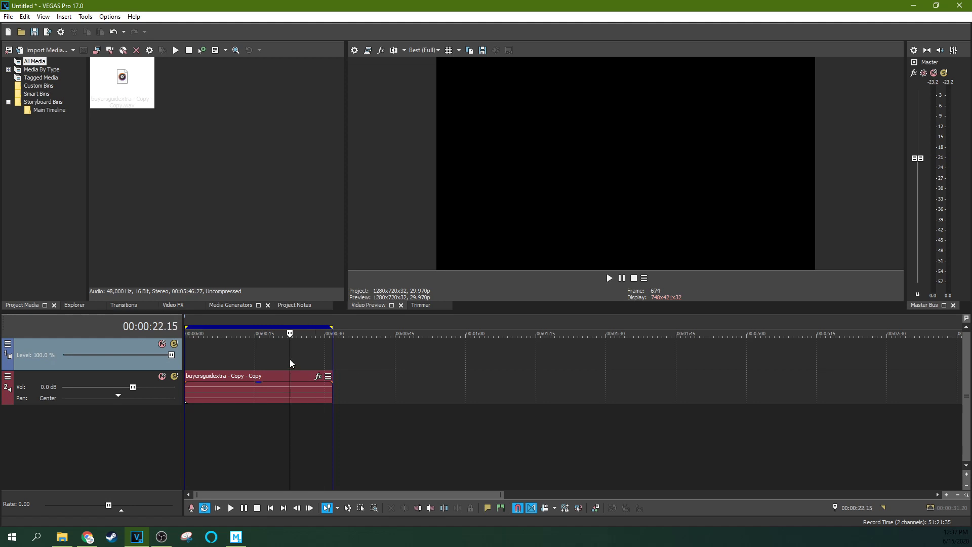
click(321, 357)
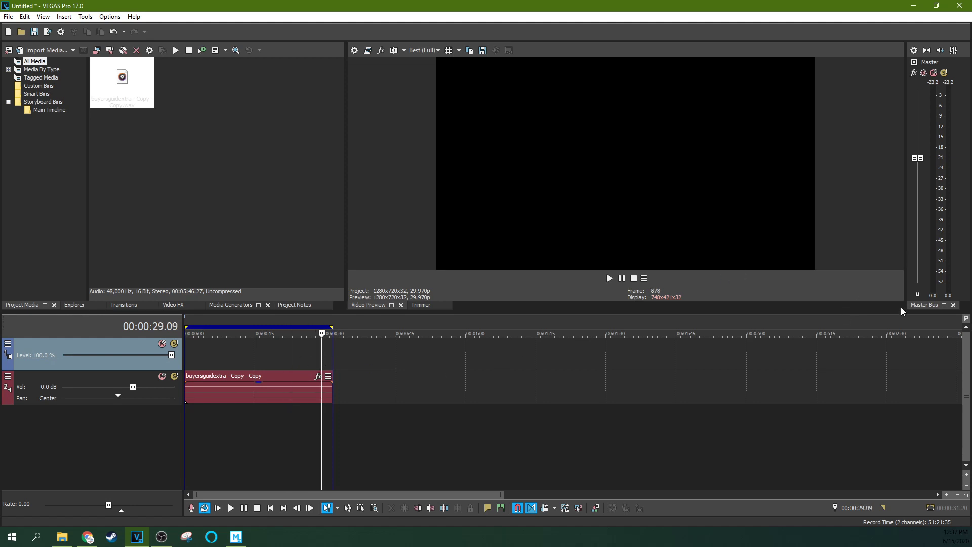
key(space)
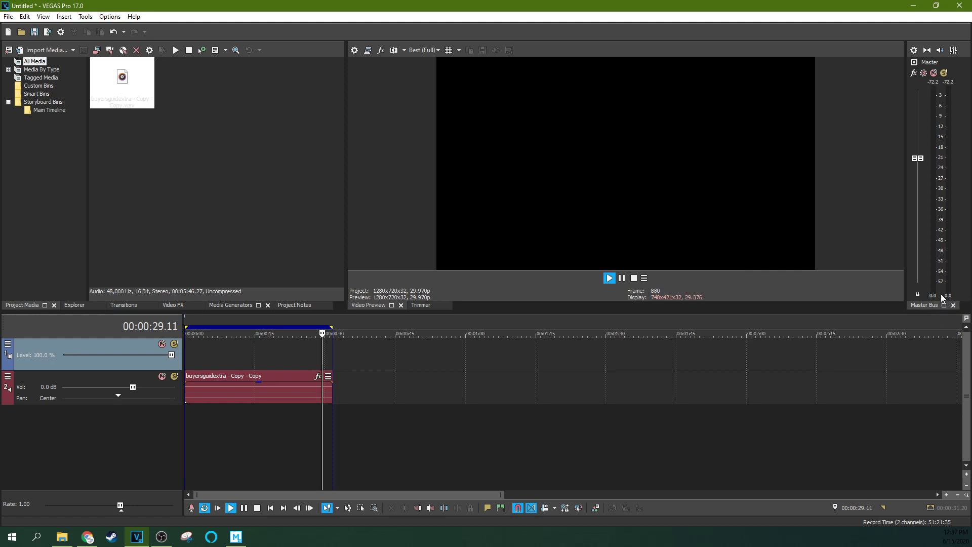
key(space)
click(314, 359)
key(space)
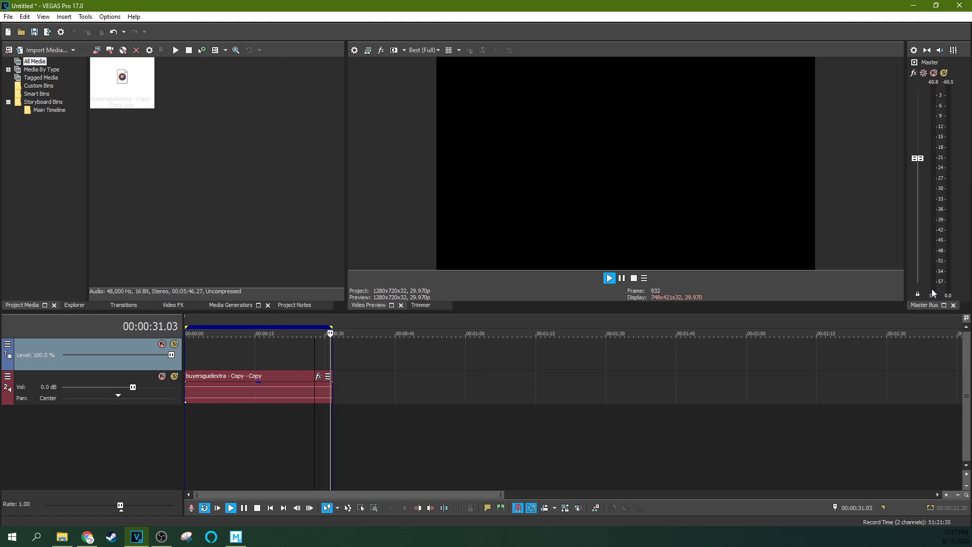
key(space)
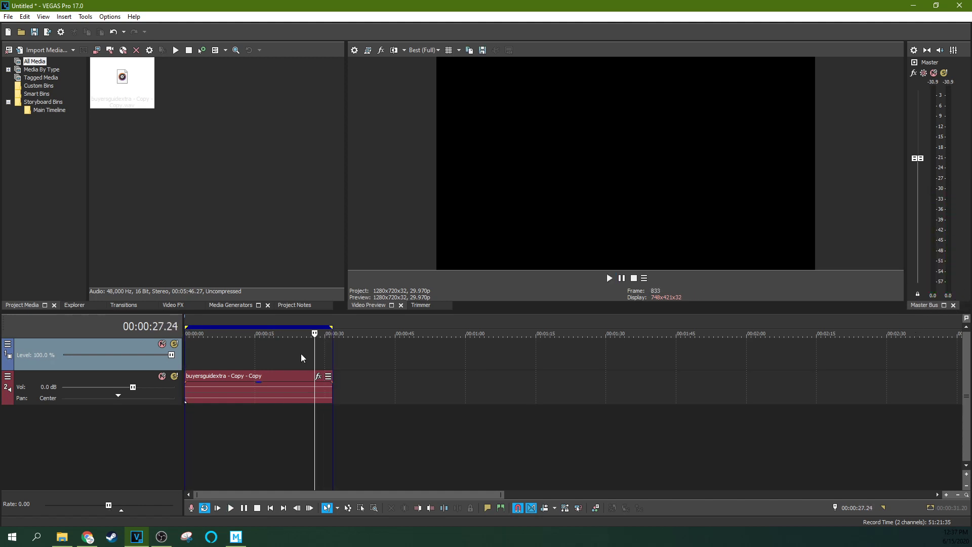
click(327, 357)
key(space)
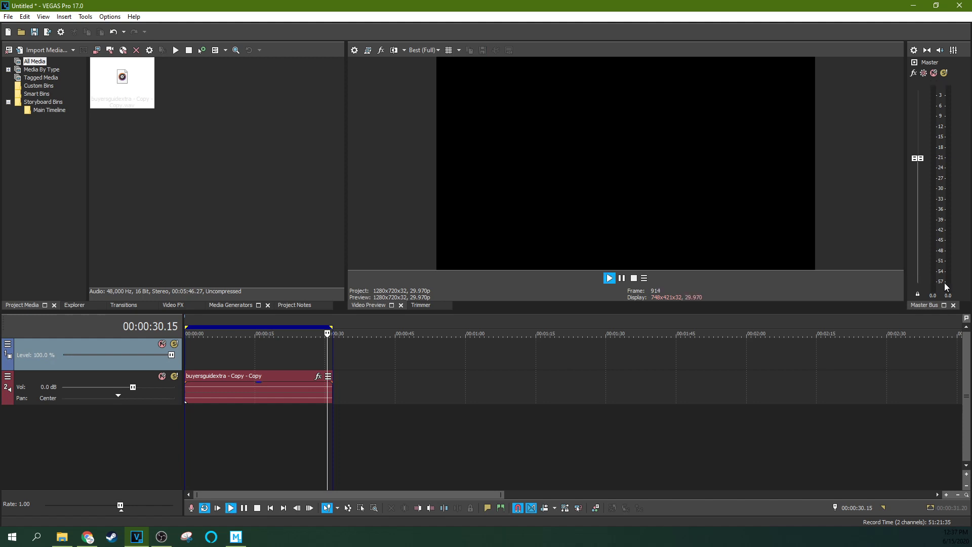
key(space)
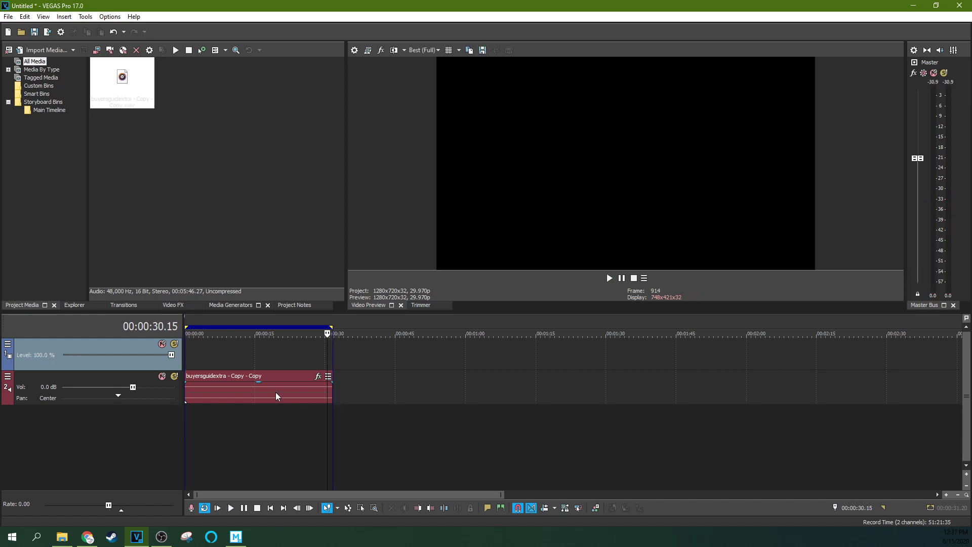
click(227, 371)
key(space)
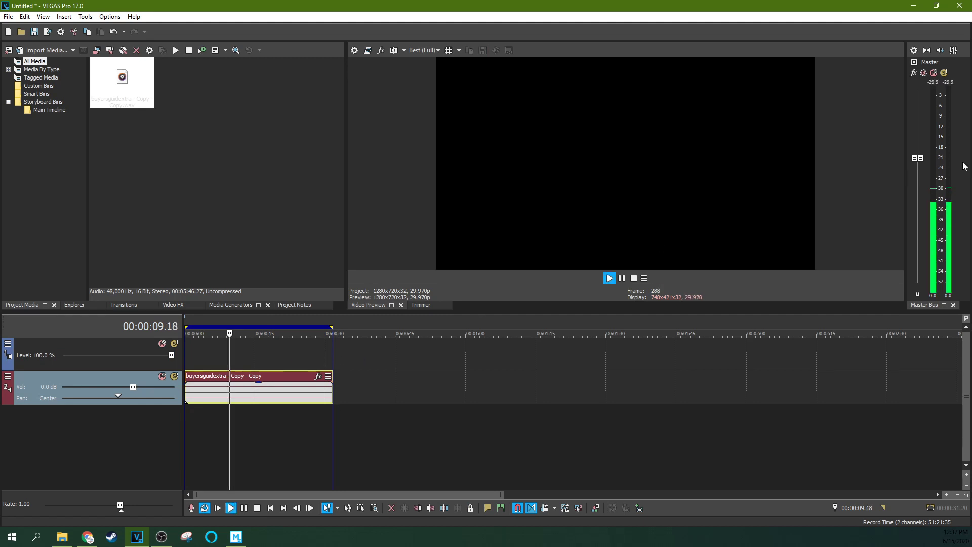
key(space)
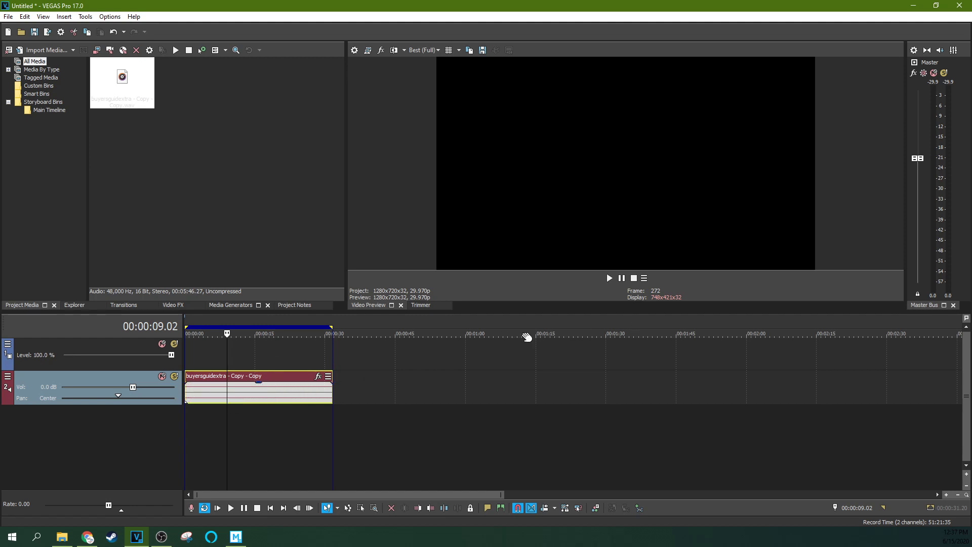
click(282, 361)
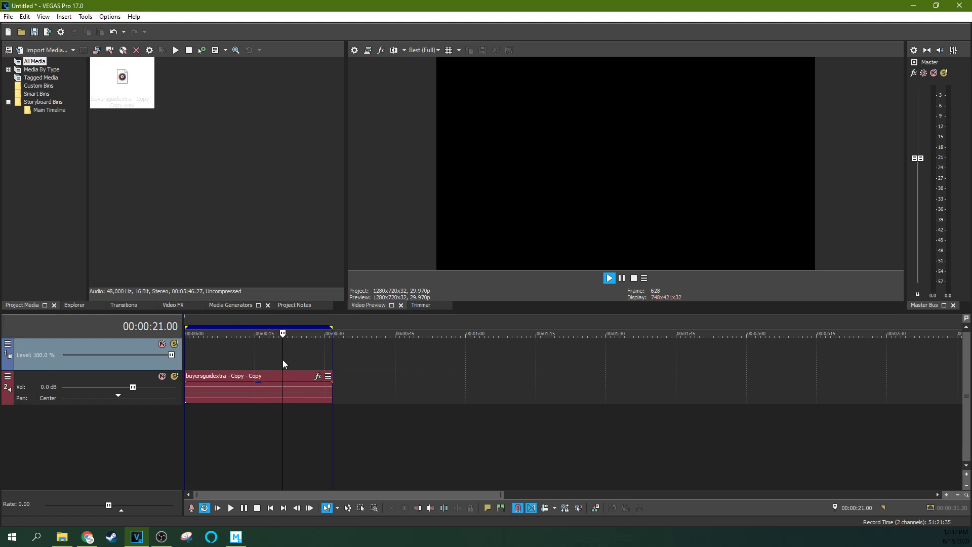
click(228, 354)
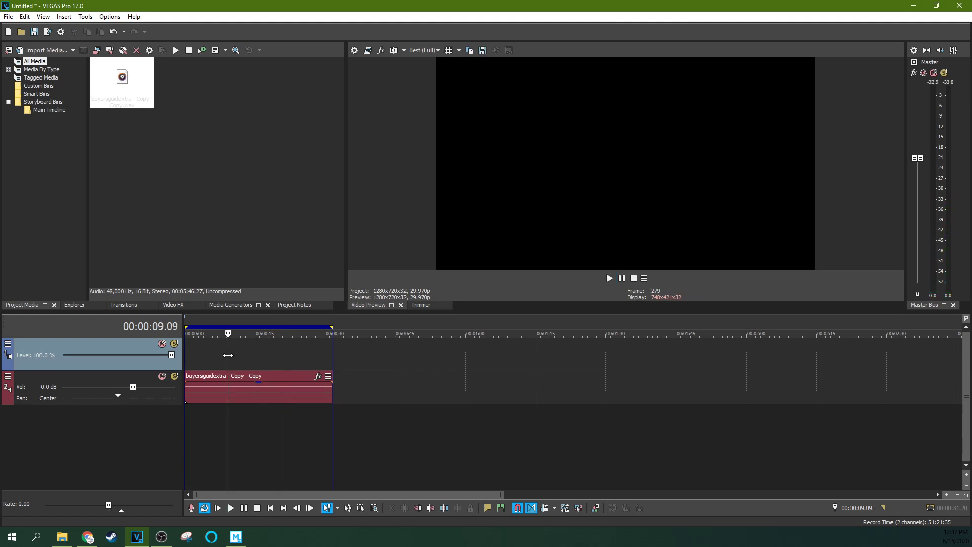
click(214, 350)
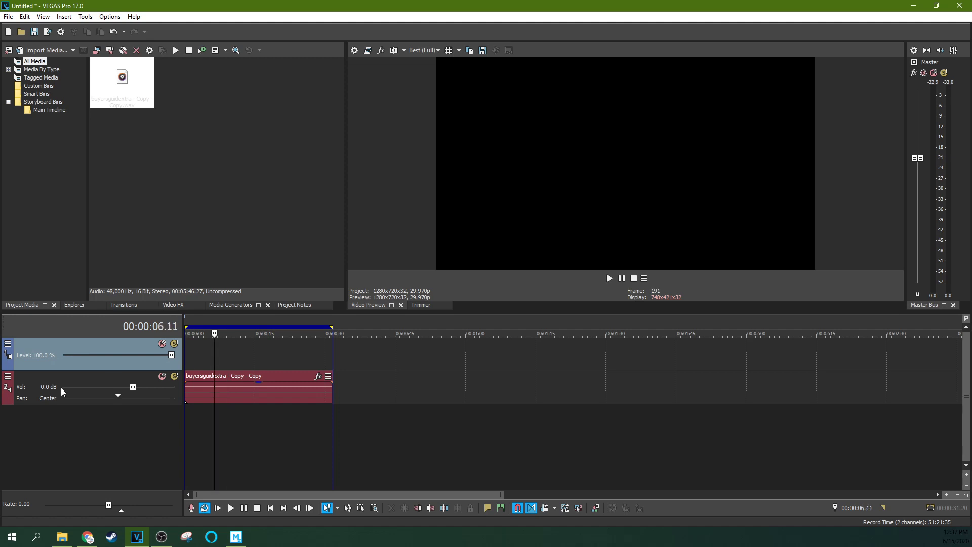
click(7, 377)
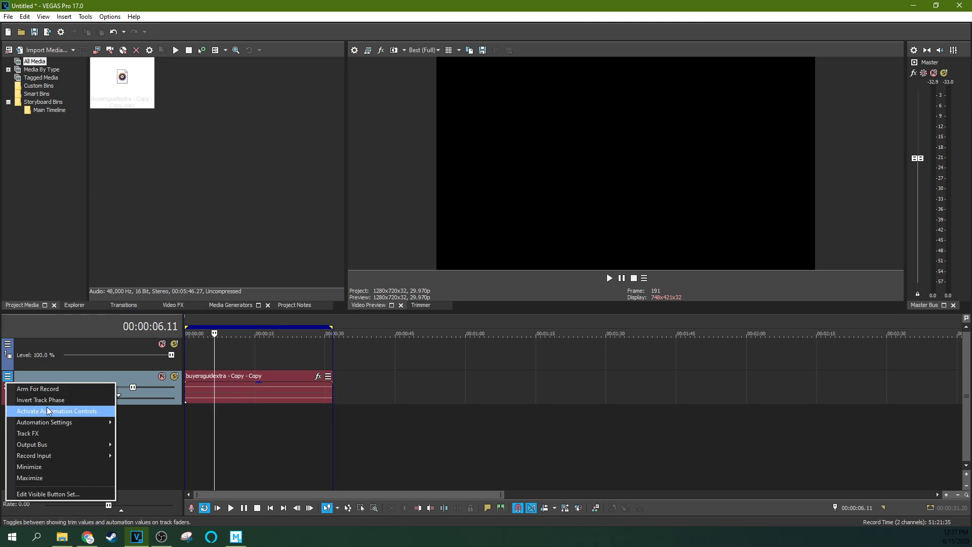
mouse_move(106, 425)
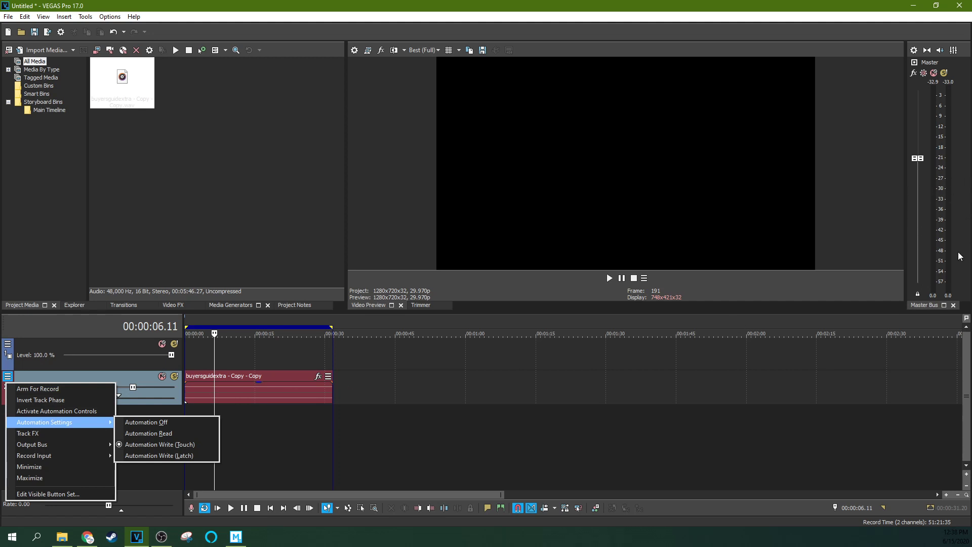
click(199, 364)
click(199, 364)
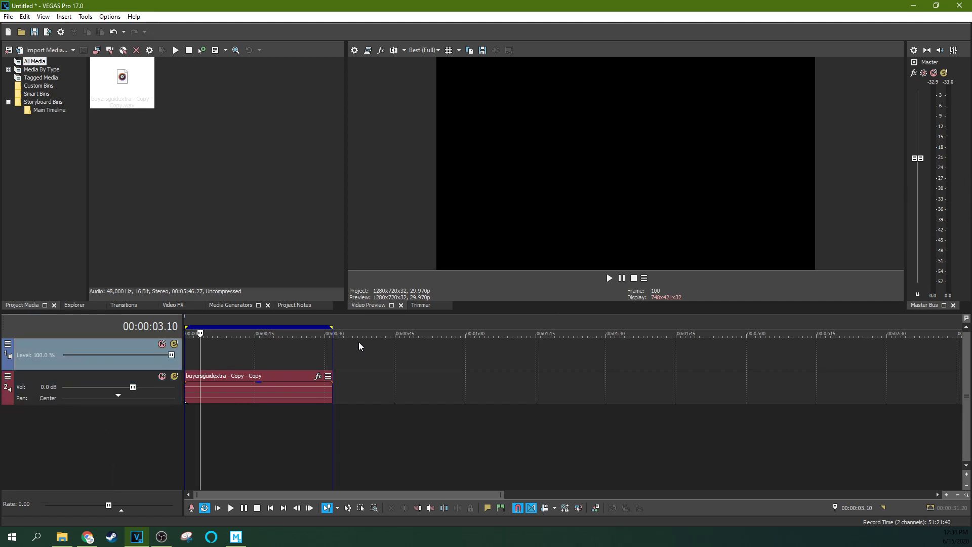
key(space)
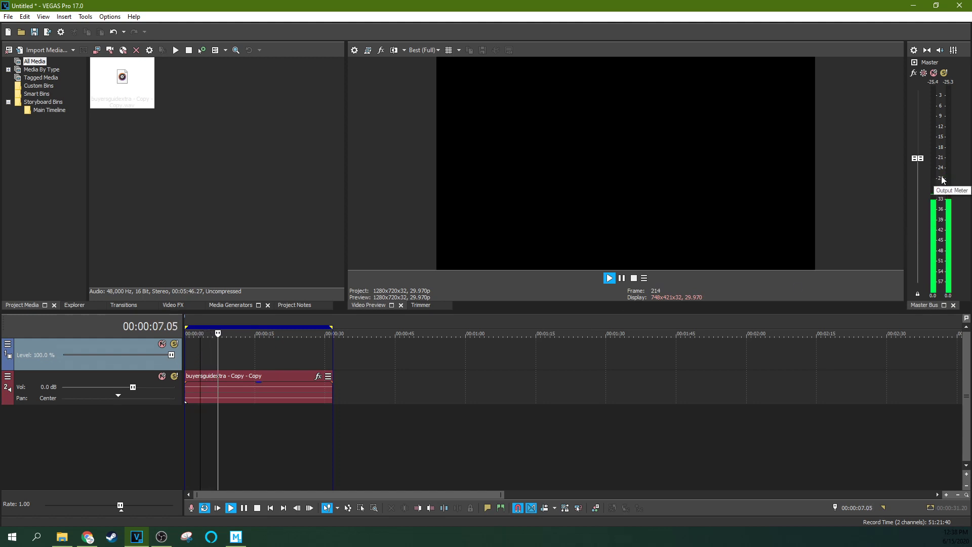
key(space)
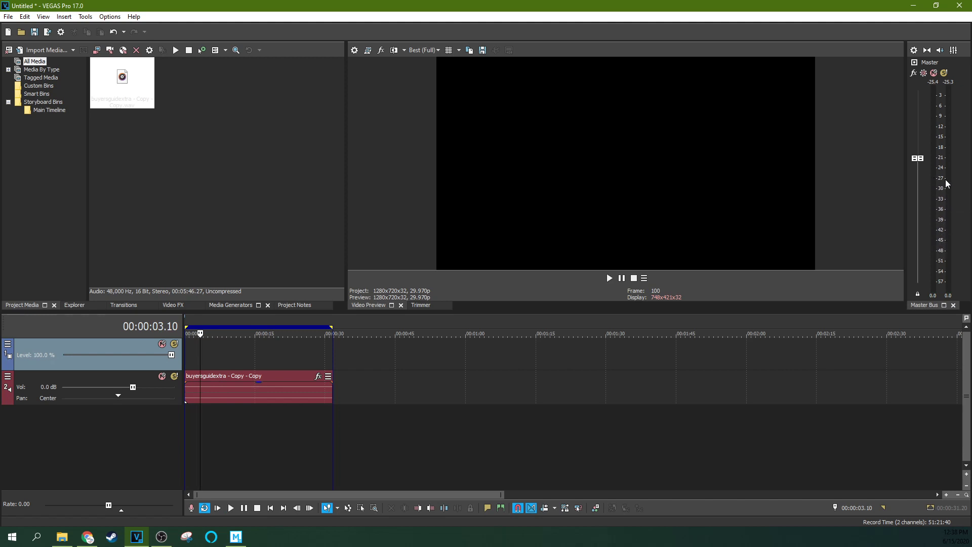
key(space)
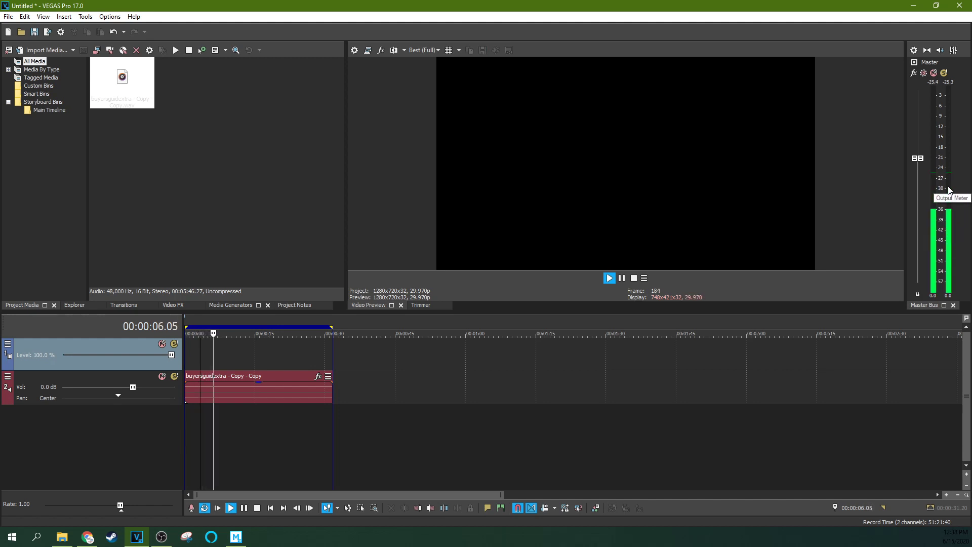
key(space)
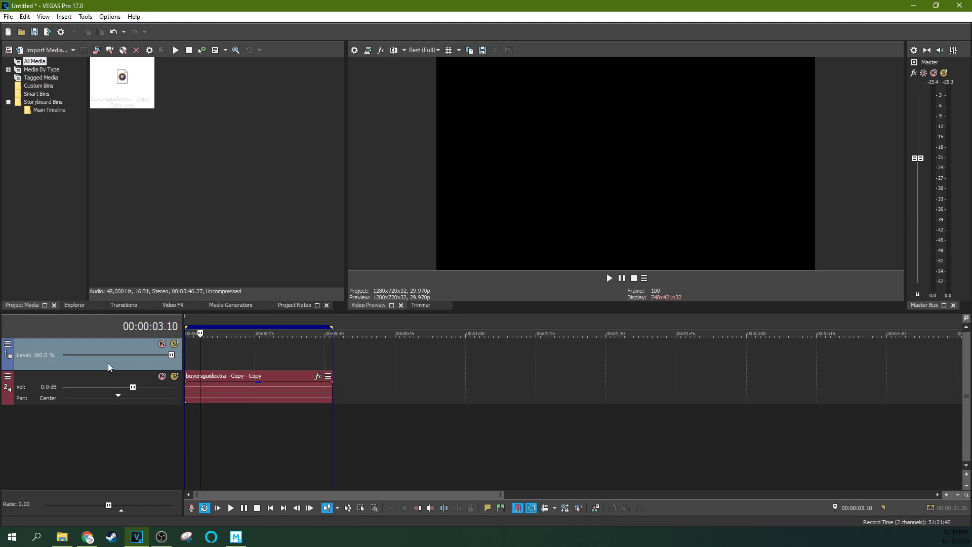
click(7, 376)
Open Track 2's audio effects and keep the compressor preset at (Untitled) defaults.
click(23, 431)
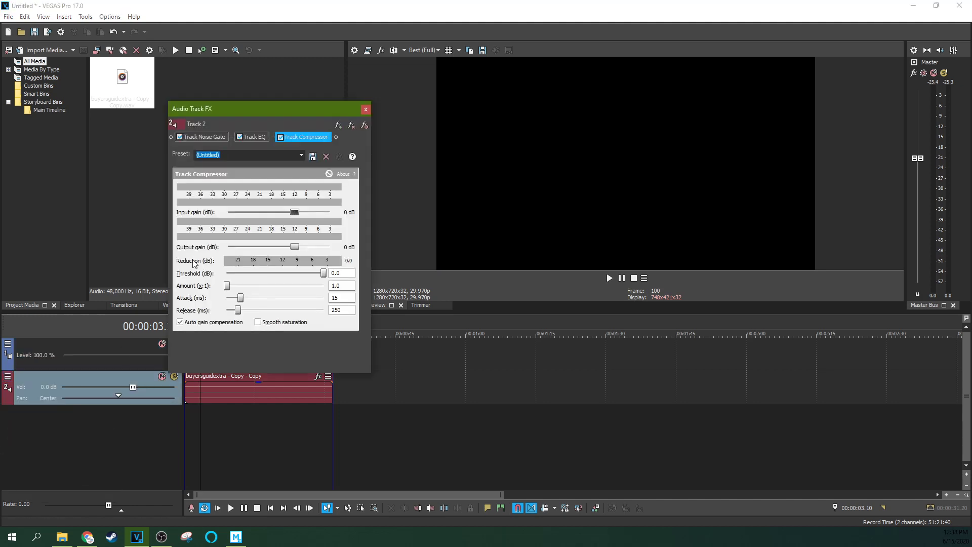
drag(272, 115, 323, 149)
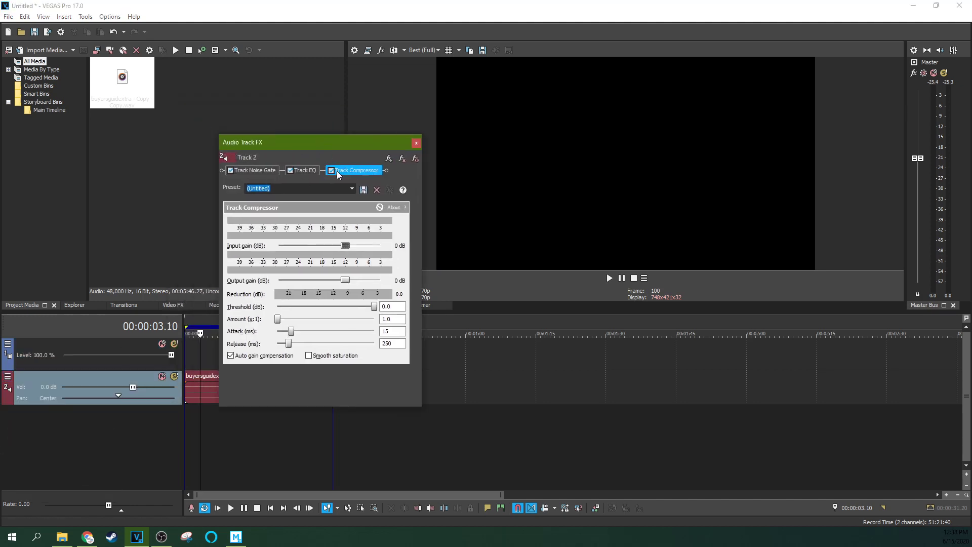
click(352, 189)
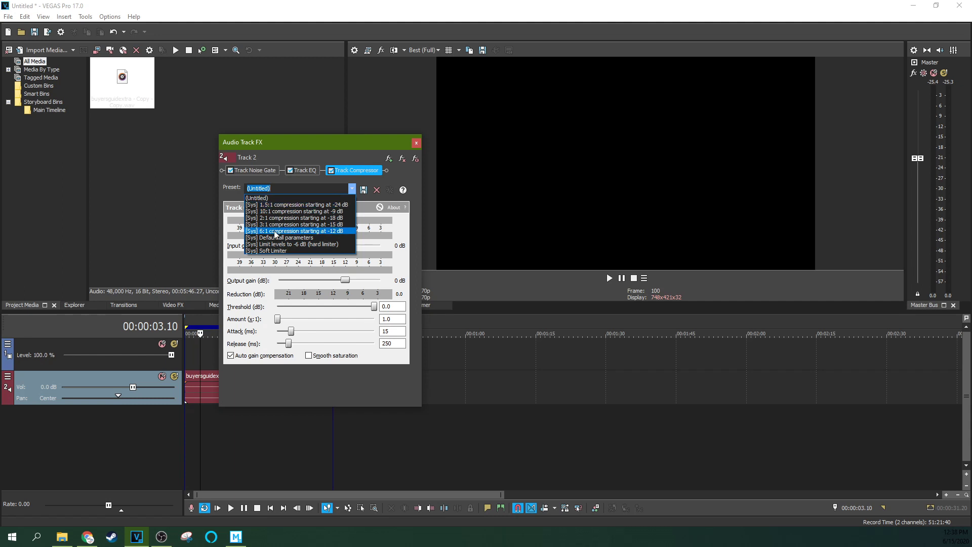
click(273, 199)
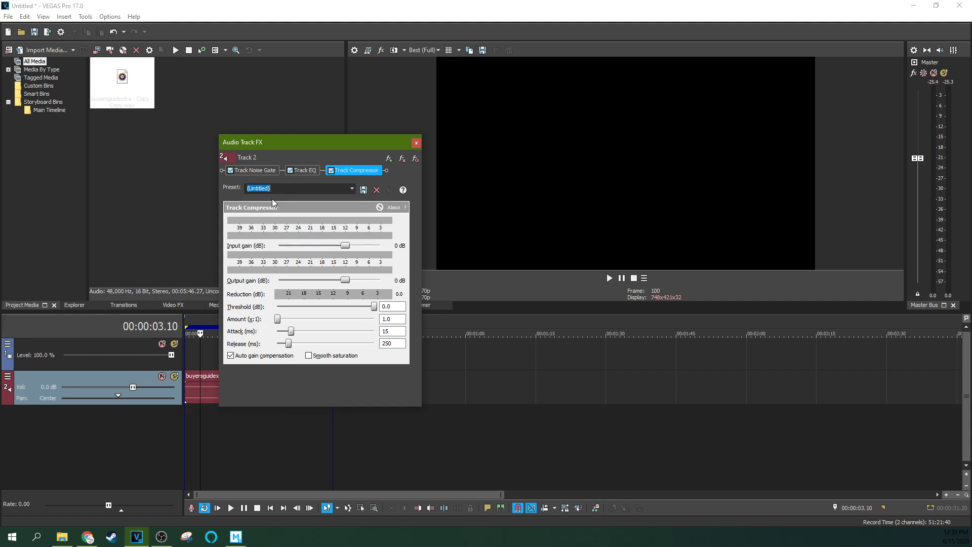
click(351, 190)
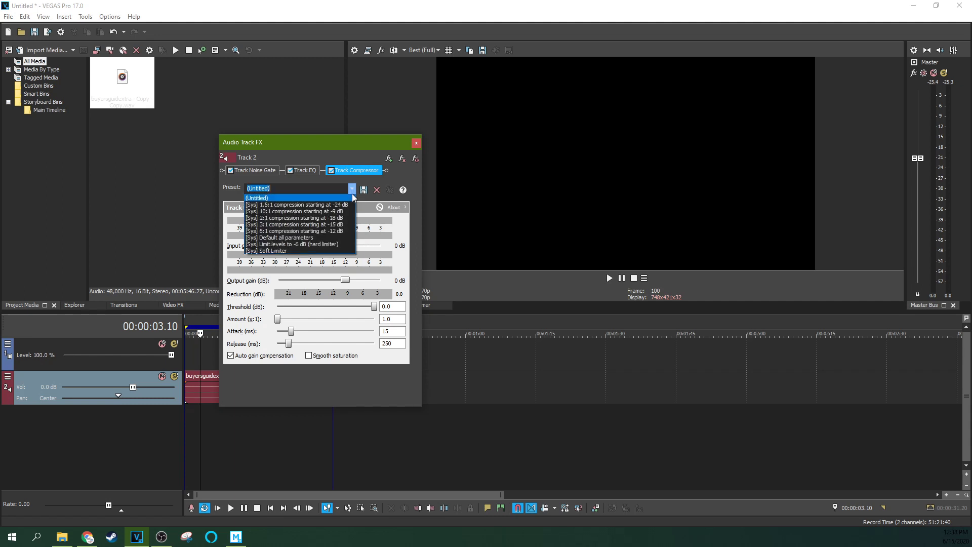
click(276, 198)
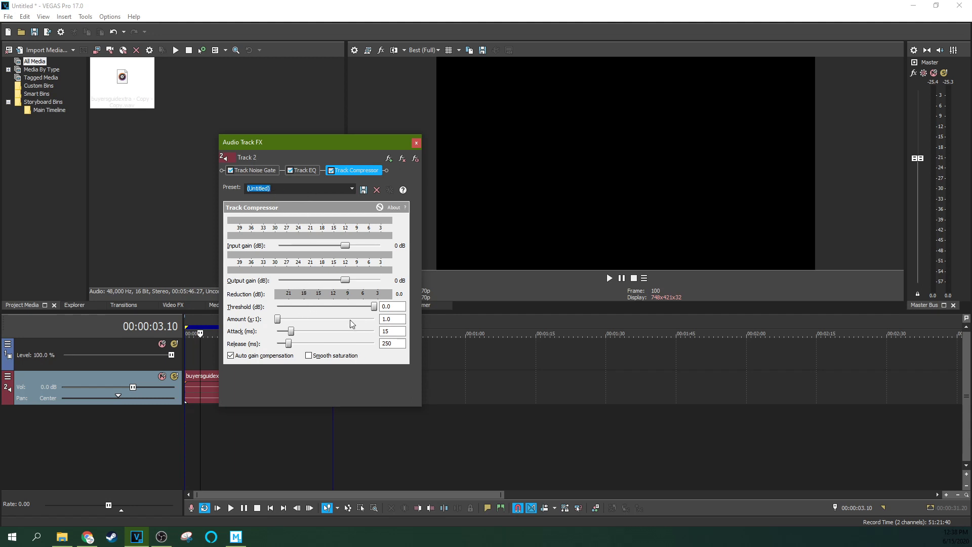
Nudge the compressor threshold and amount, leaving threshold at 0.0 dB, playhead near 8 s.
drag(320, 147, 275, 80)
click(328, 242)
click(328, 241)
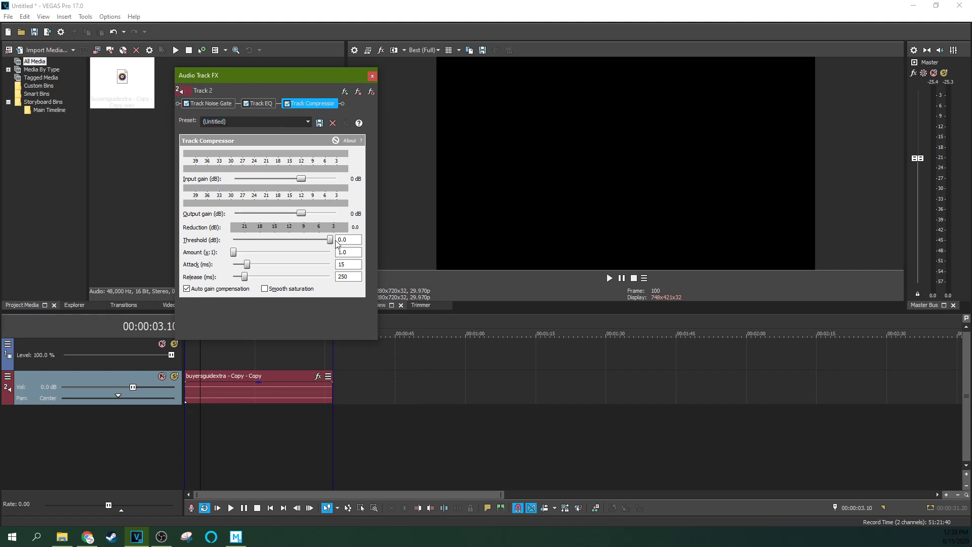
click(233, 388)
click(223, 349)
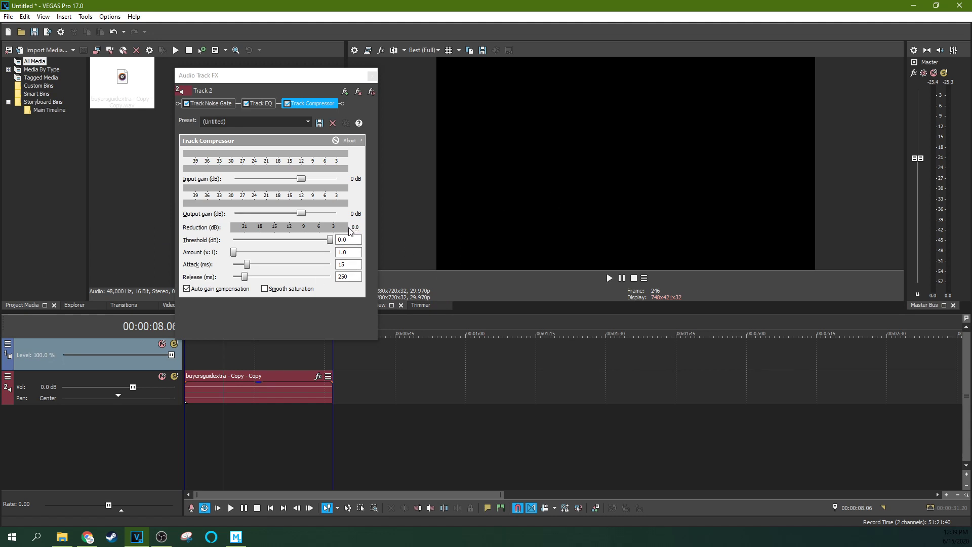
mouse_move(235, 256)
mouse_down()
mouse_move(274, 257)
mouse_move(230, 253)
mouse_up()
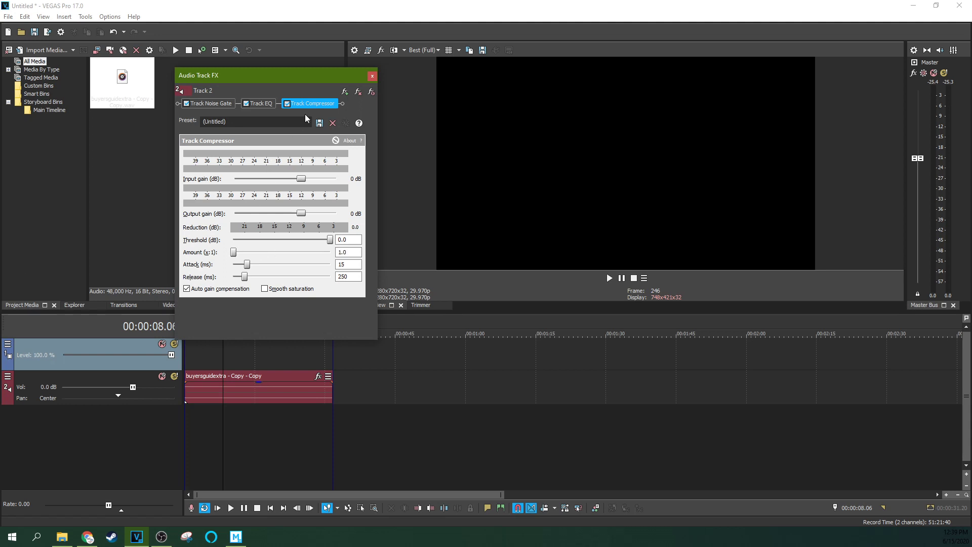
click(308, 121)
Apply the '[Sys] 2:1 compression starting at -18 dB' preset and play from about 10 s.
click(251, 151)
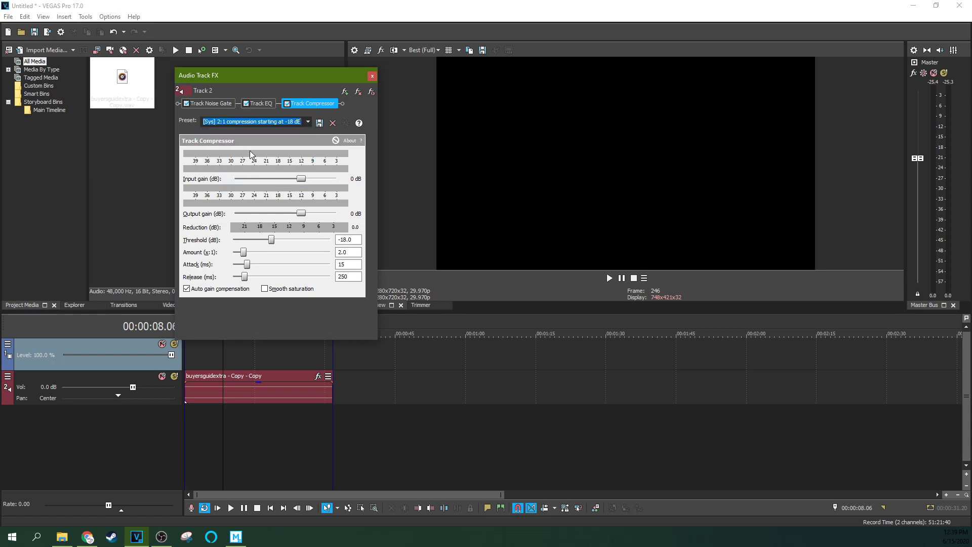
click(239, 252)
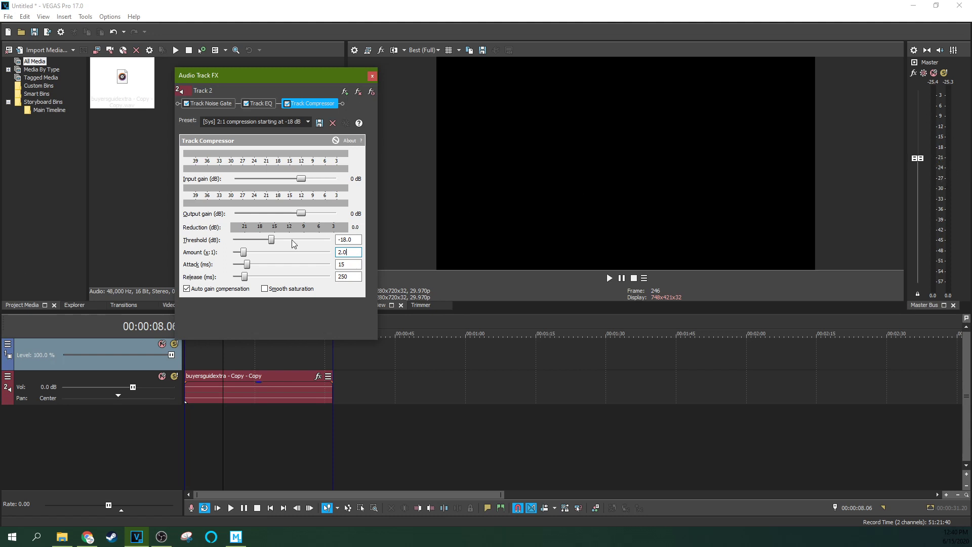
click(257, 350)
click(232, 359)
click(609, 278)
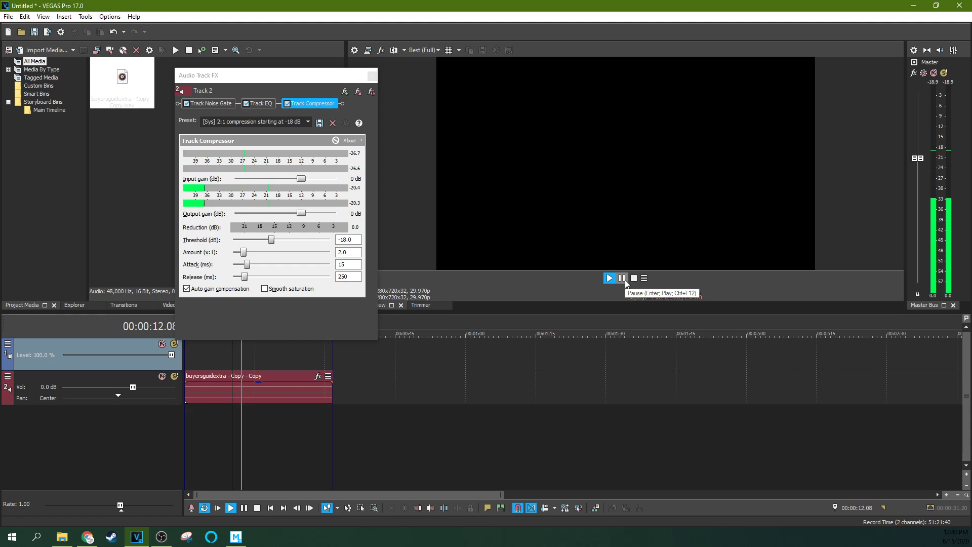
Switch the compressor back to (Untitled) and play the uncompressed audio from about 10 s.
click(624, 280)
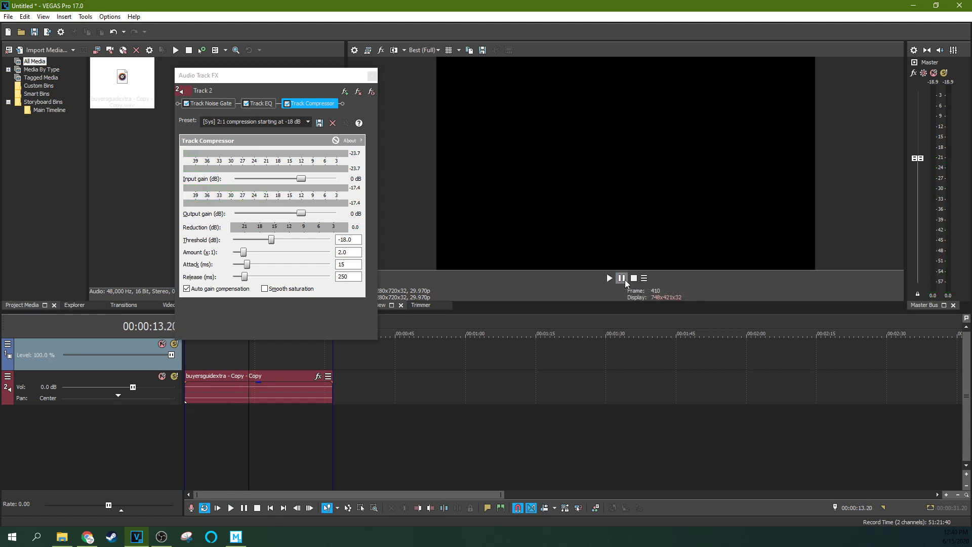
click(308, 123)
click(258, 131)
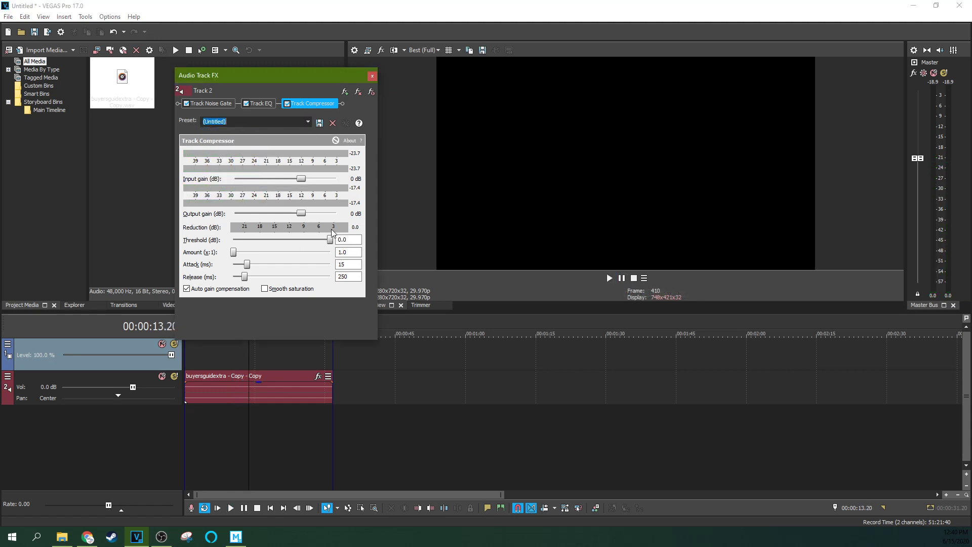
click(232, 370)
click(609, 278)
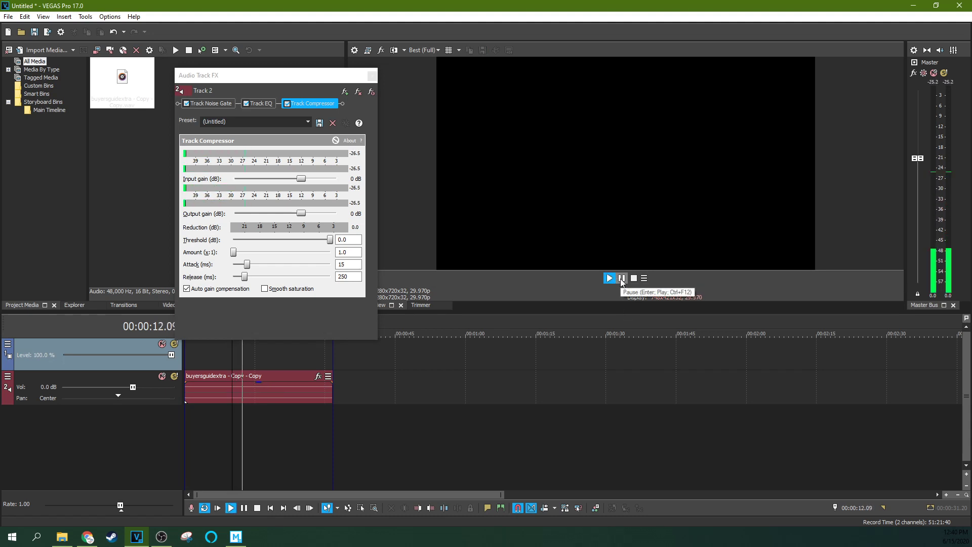
click(622, 278)
Reapply the 2:1 at -18 dB preset and play from near the clip start.
click(307, 123)
scroll(305, 132, up, 1)
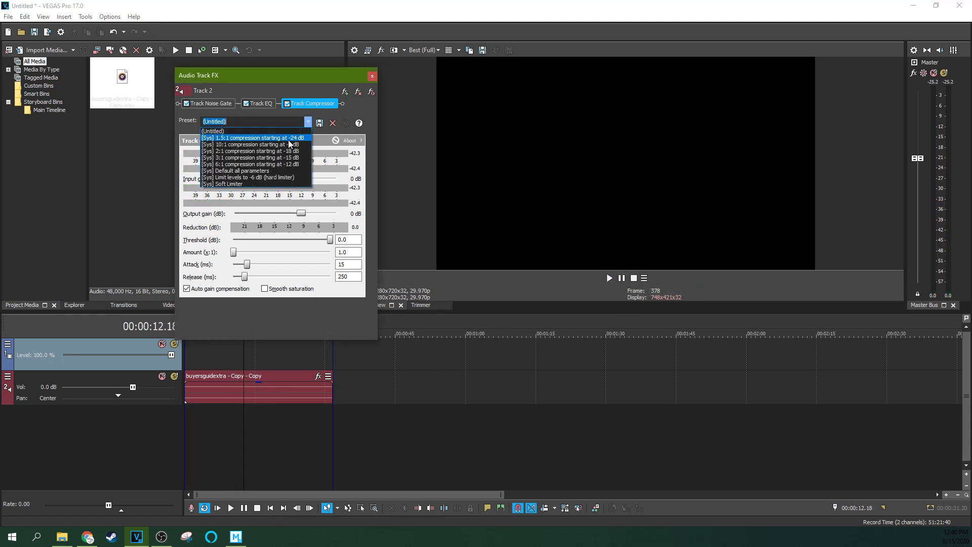
click(287, 138)
click(205, 366)
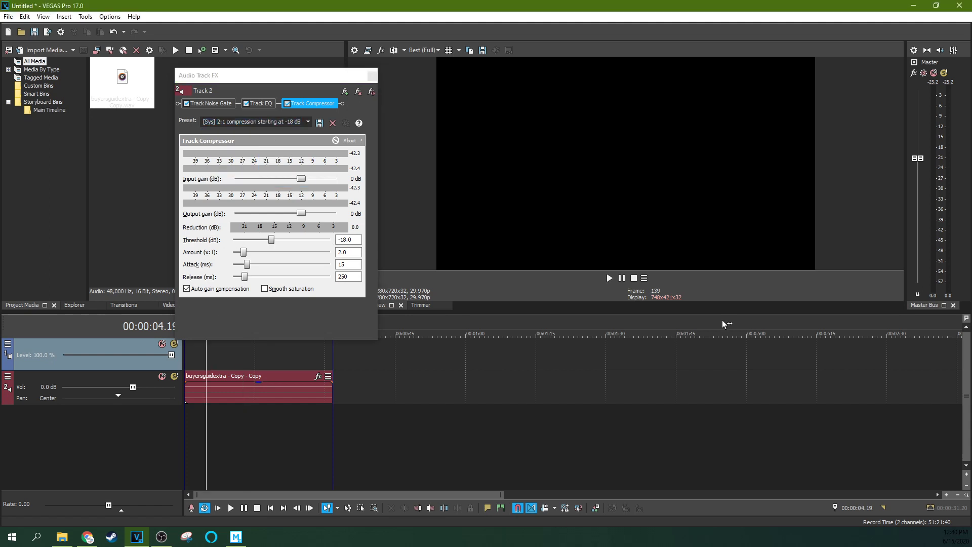
click(609, 278)
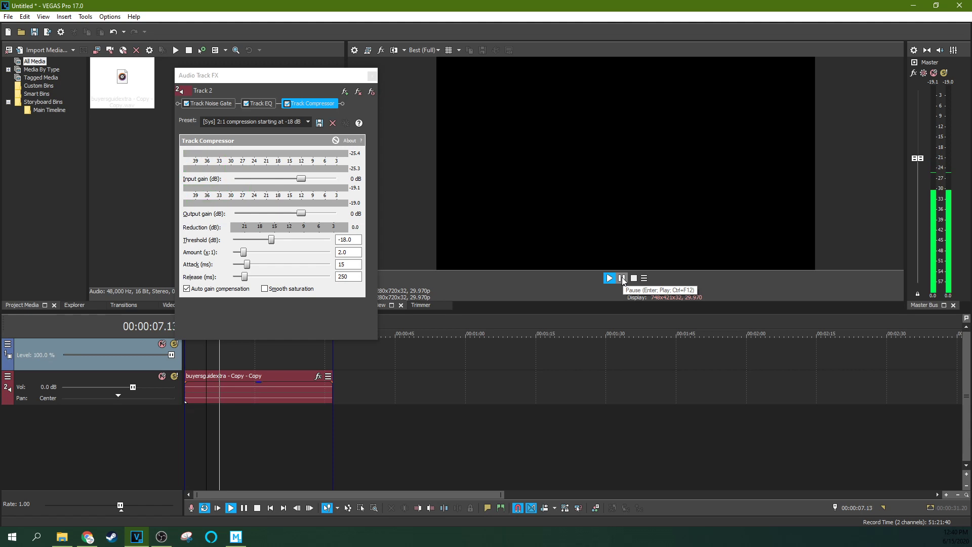
click(622, 278)
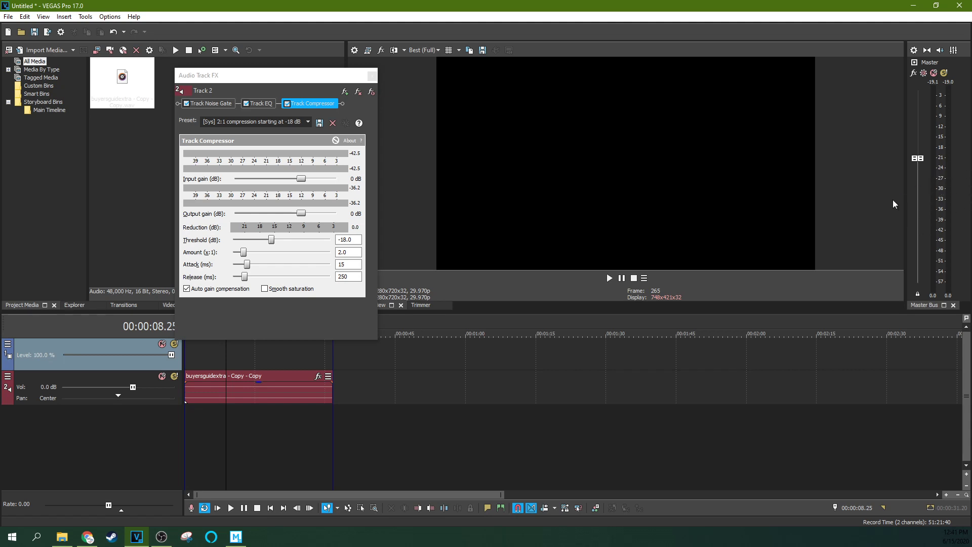
Play the compressed track from about 17 seconds, then stop.
click(238, 349)
click(222, 345)
click(267, 352)
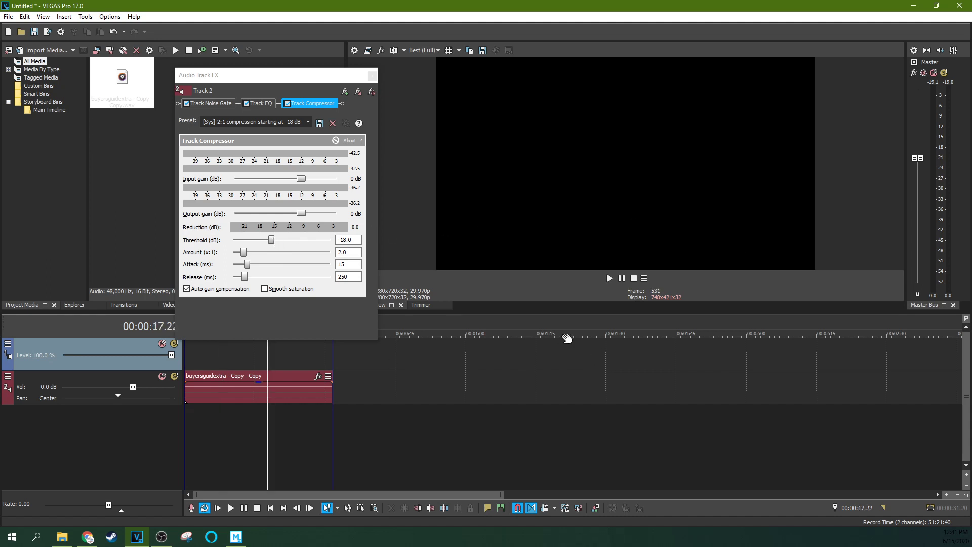
key(space)
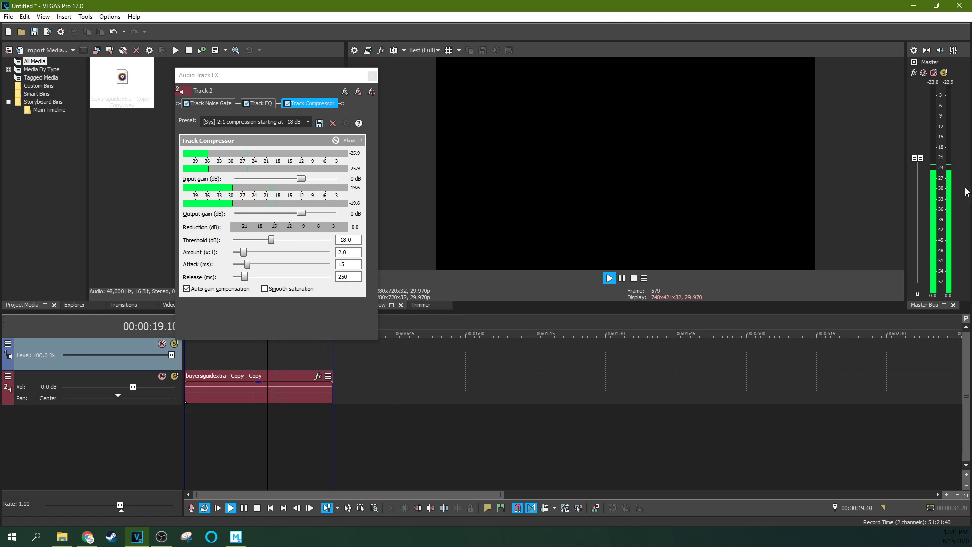
key(space)
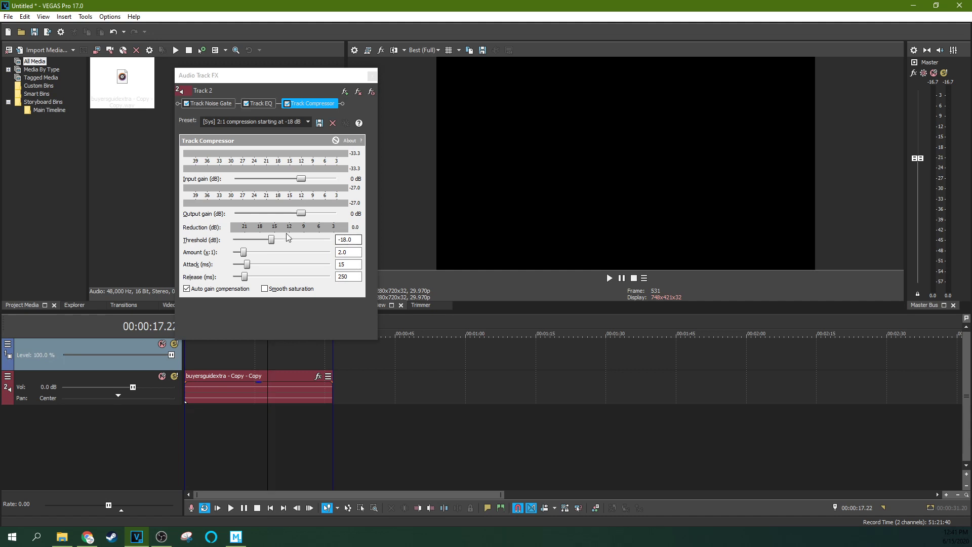
Drag the compressor threshold down to about -36 dB and audition from 10 seconds.
drag(272, 239, 250, 240)
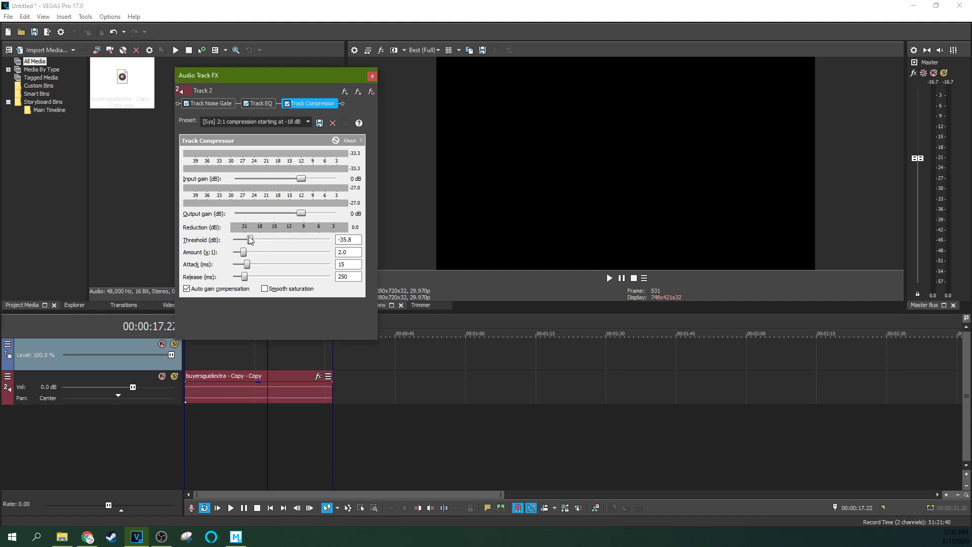
click(323, 390)
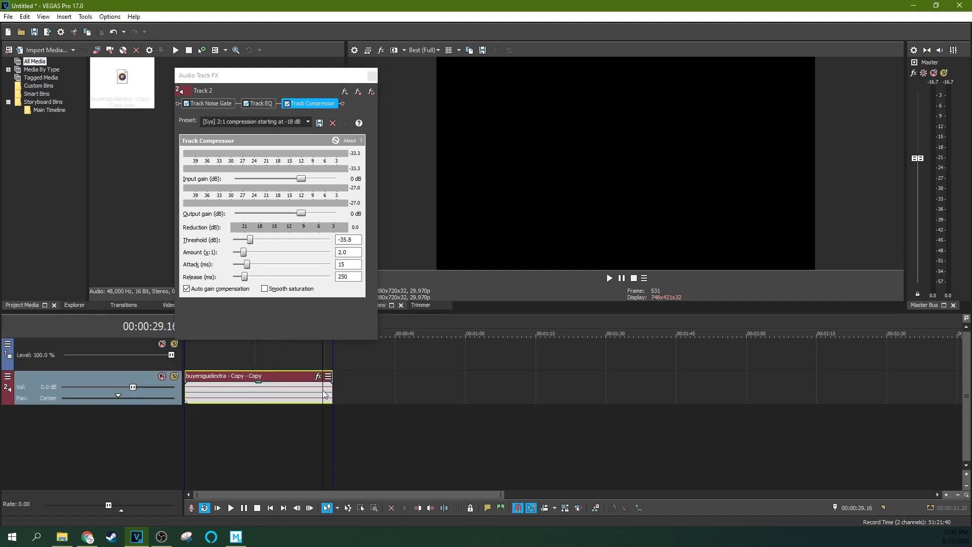
key(space)
key(space)
click(248, 242)
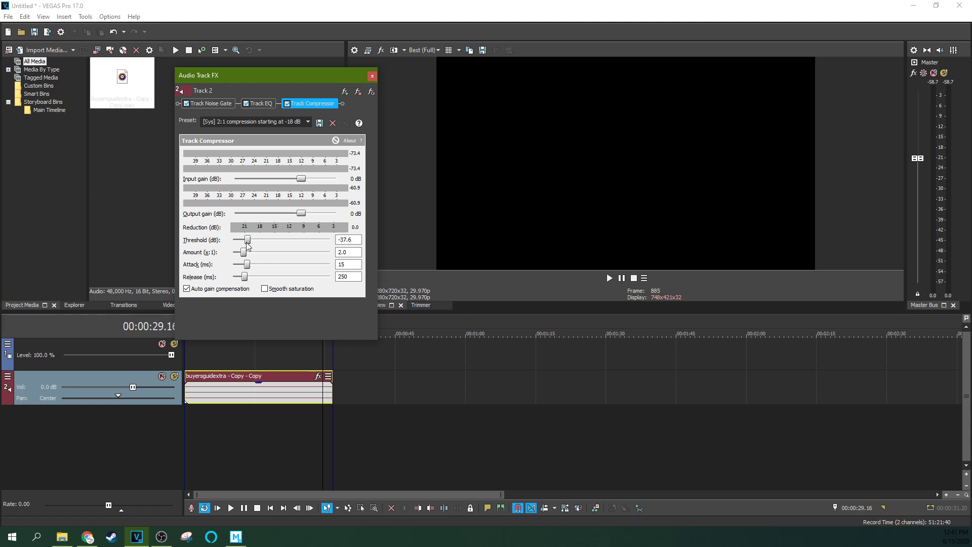
drag(246, 243, 249, 243)
click(230, 354)
key(space)
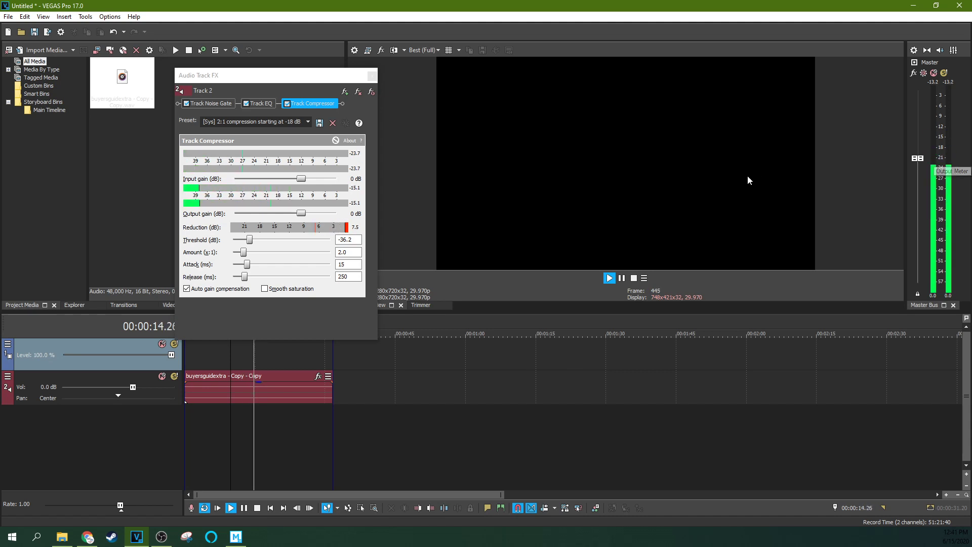
key(space)
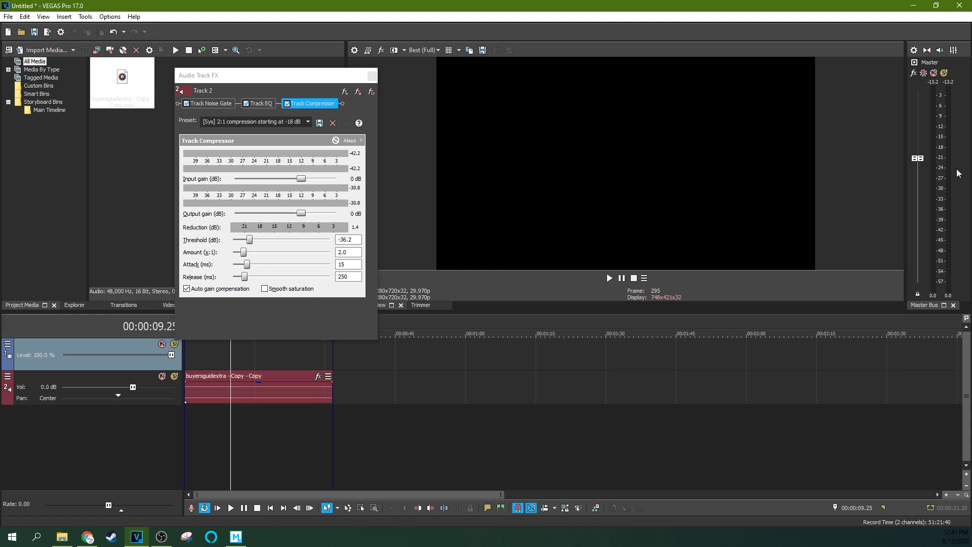
Play Track 2 from about 16 s and 29 s to check the stronger compression.
click(255, 354)
key(space)
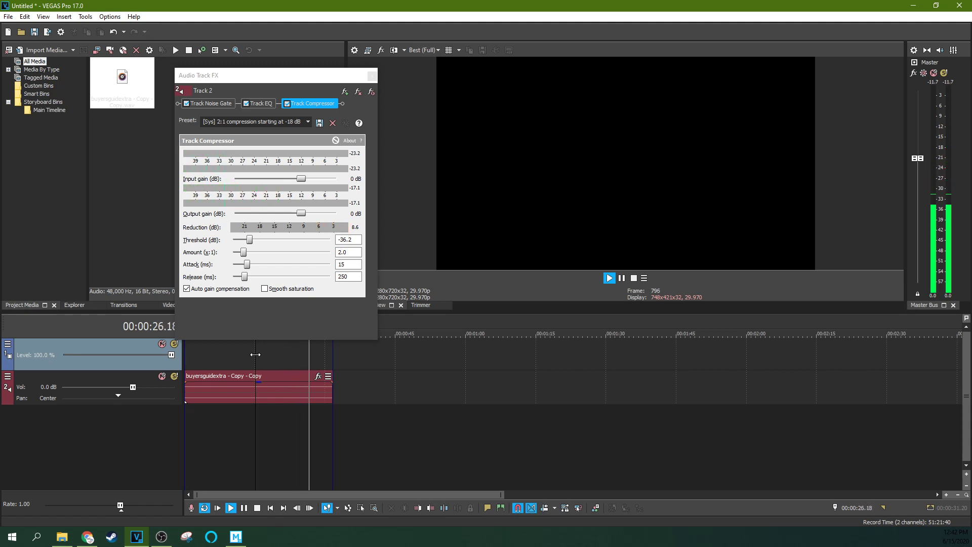
key(space)
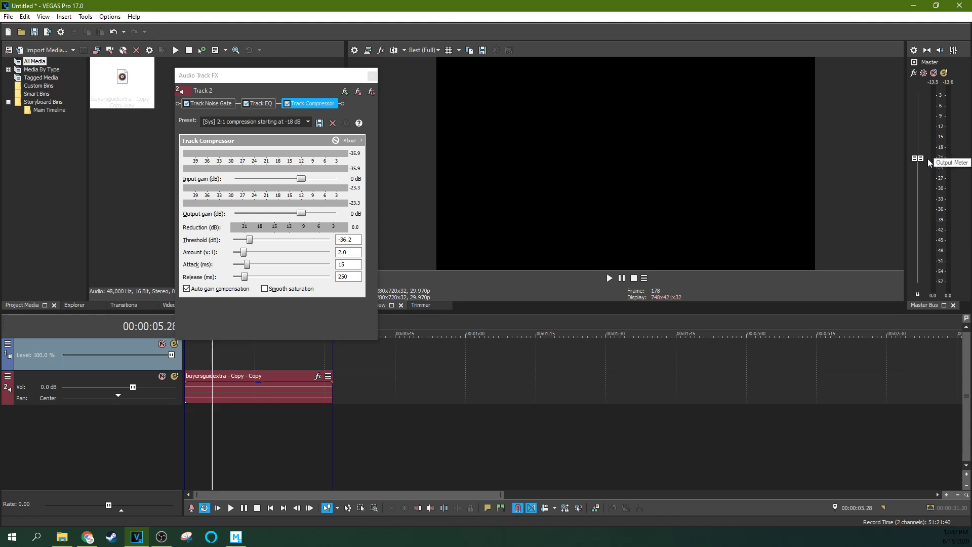
click(321, 360)
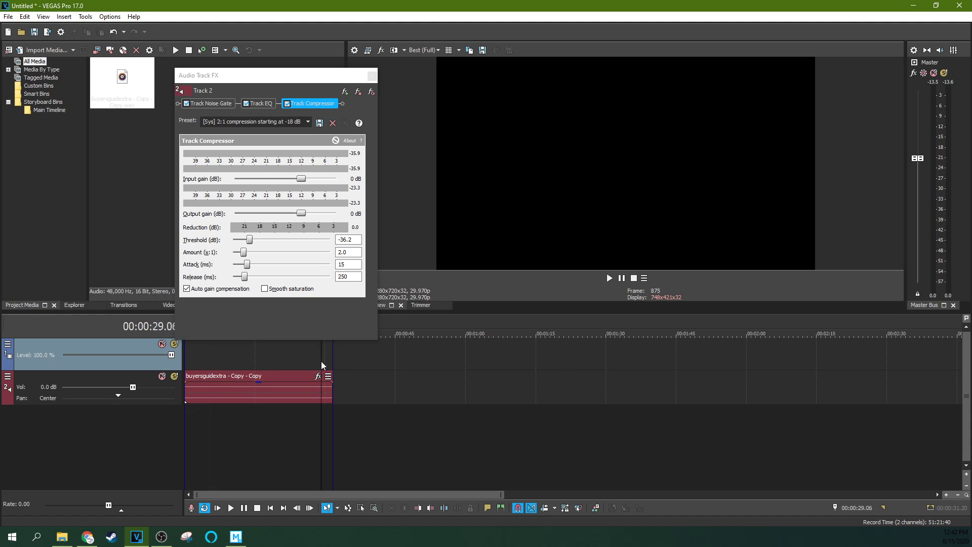
key(space)
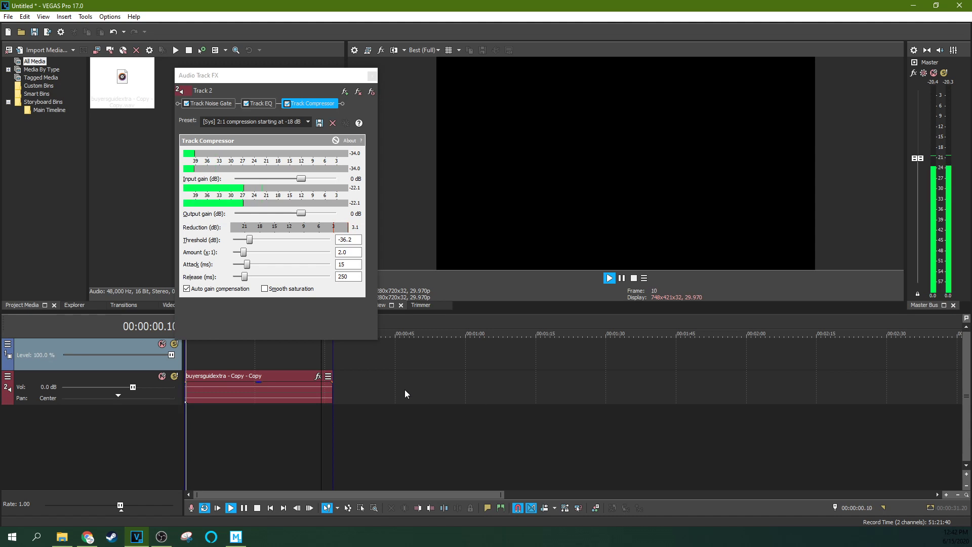
click(368, 381)
click(622, 277)
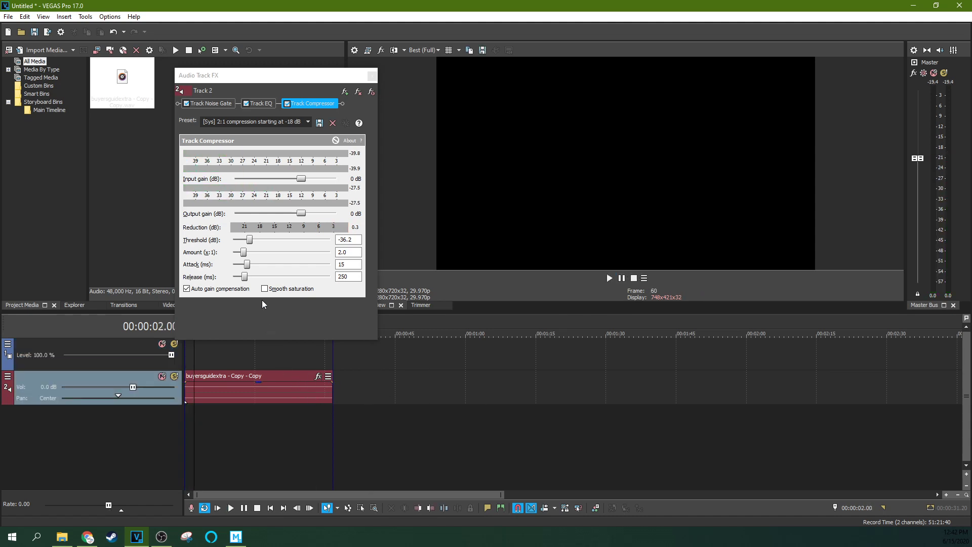
Shorten the attack and release times, auditioning from about 4 seconds.
drag(247, 265, 245, 265)
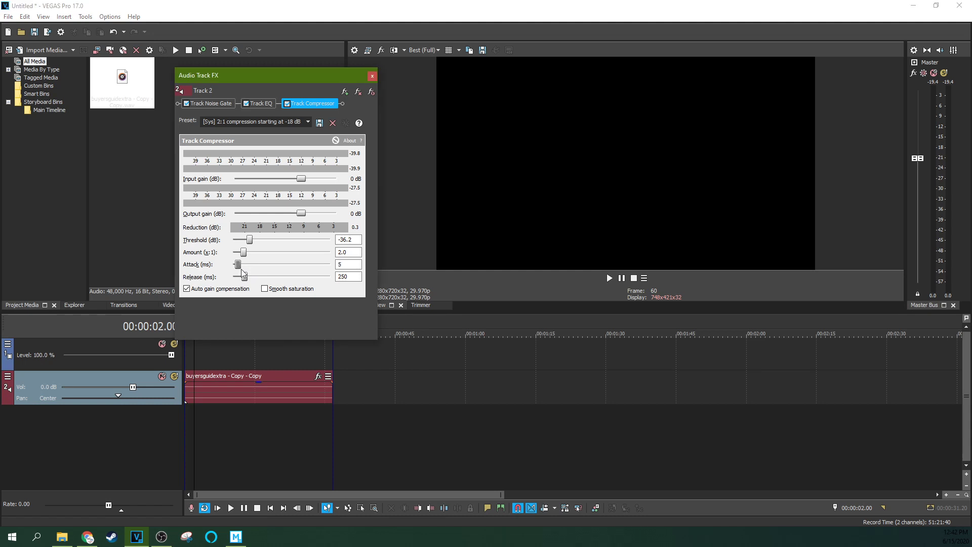
drag(244, 277, 239, 276)
click(222, 350)
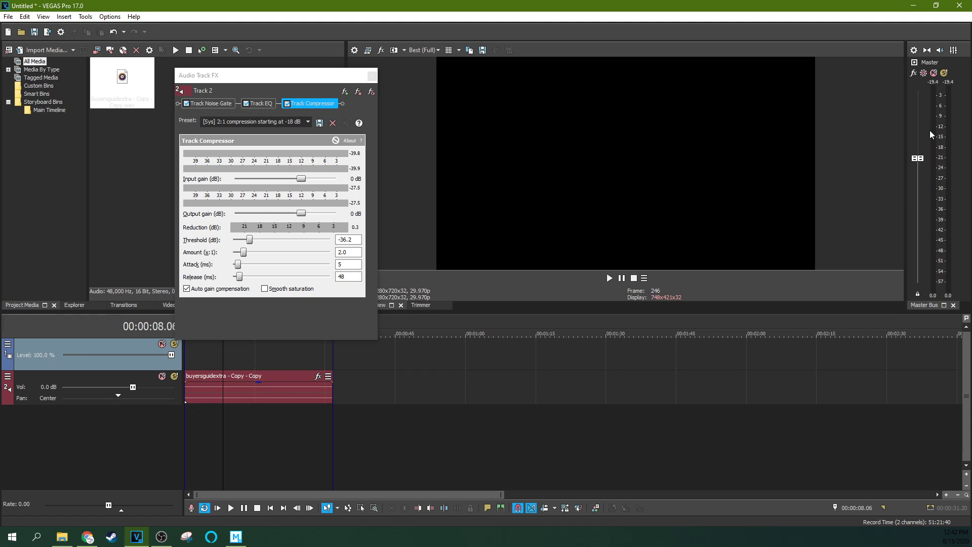
click(236, 351)
click(207, 360)
key(space)
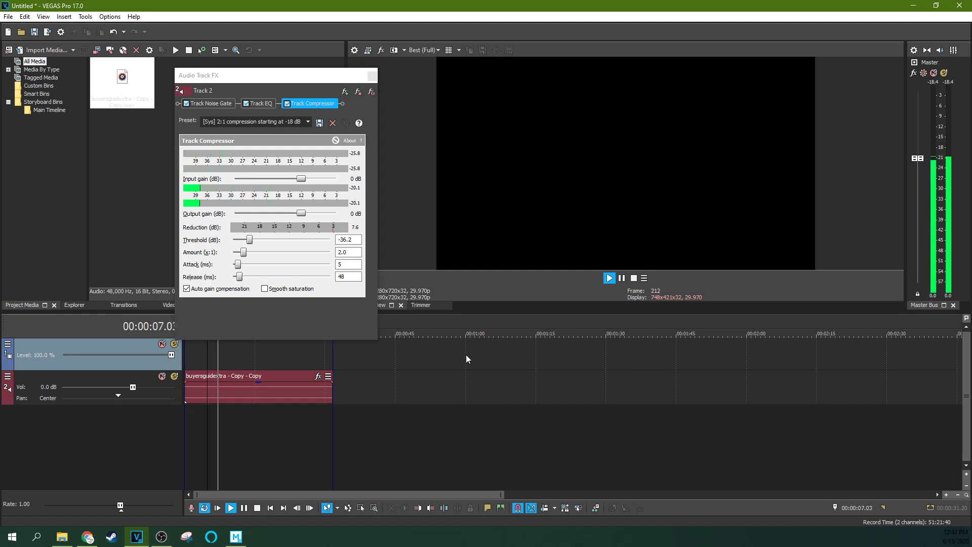
drag(238, 265, 233, 282)
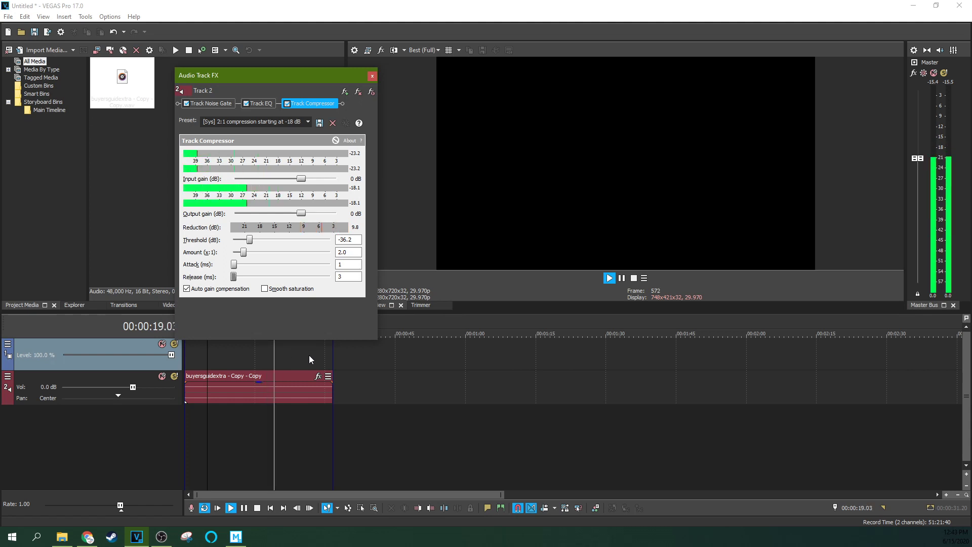
click(622, 277)
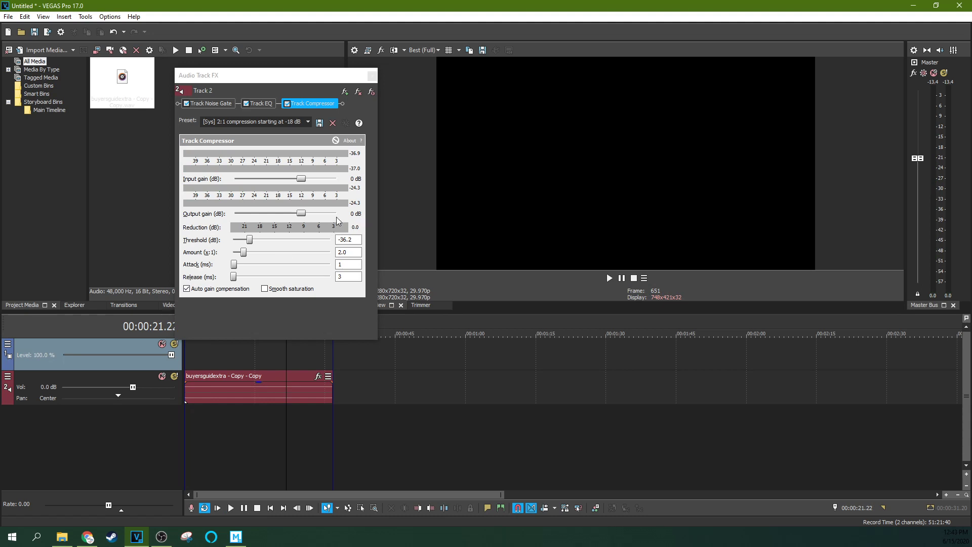
Settle the attack at 6 ms and the release at 87 ms.
drag(234, 264, 242, 279)
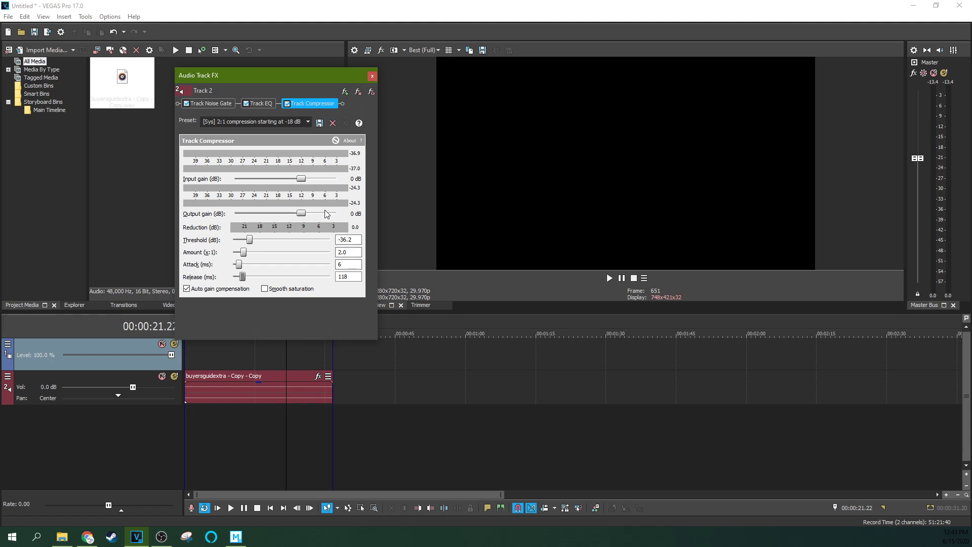
drag(242, 280, 241, 278)
click(226, 357)
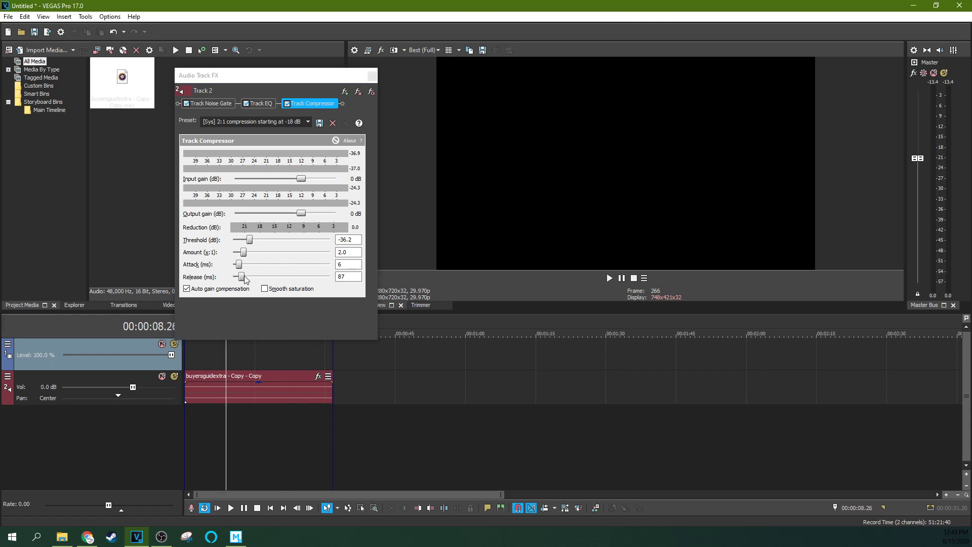
click(190, 290)
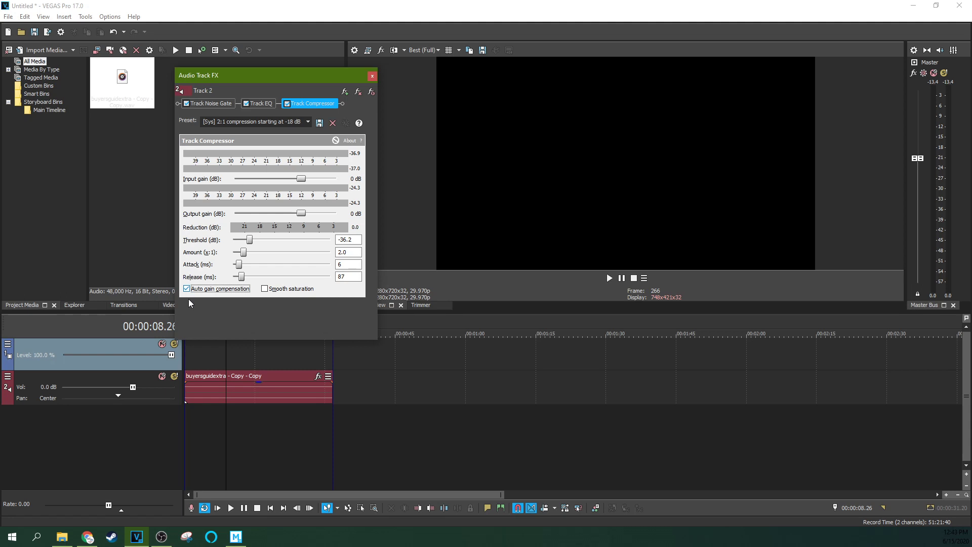
click(215, 360)
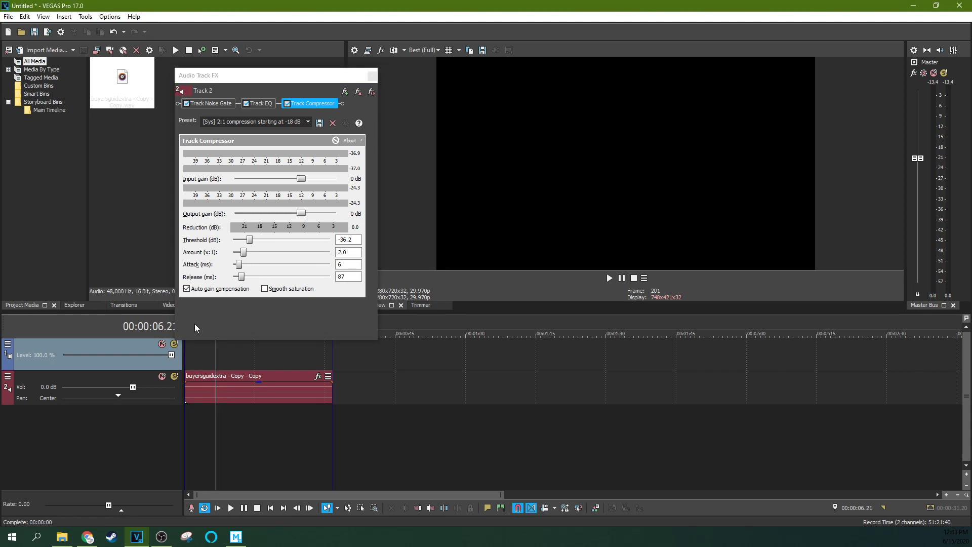
click(188, 289)
click(188, 289)
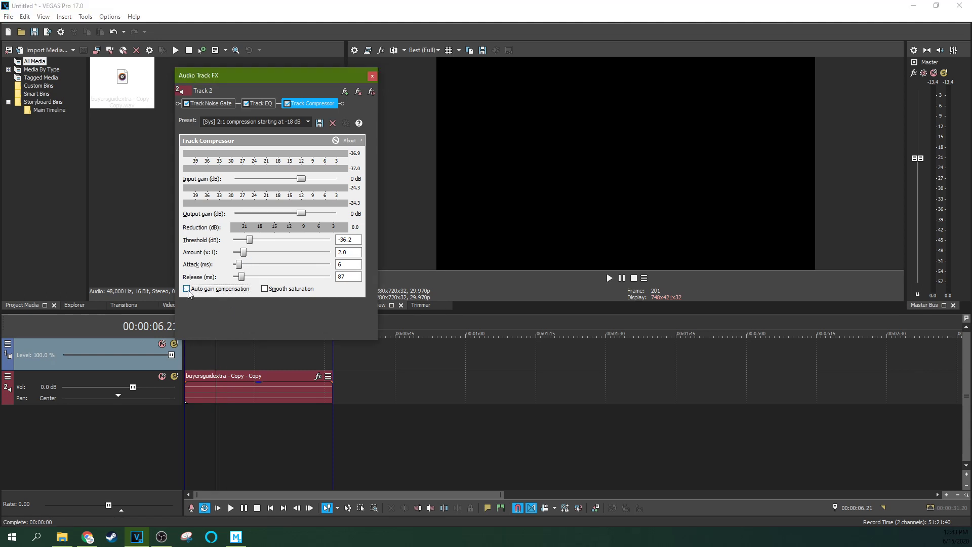
click(213, 353)
key(space)
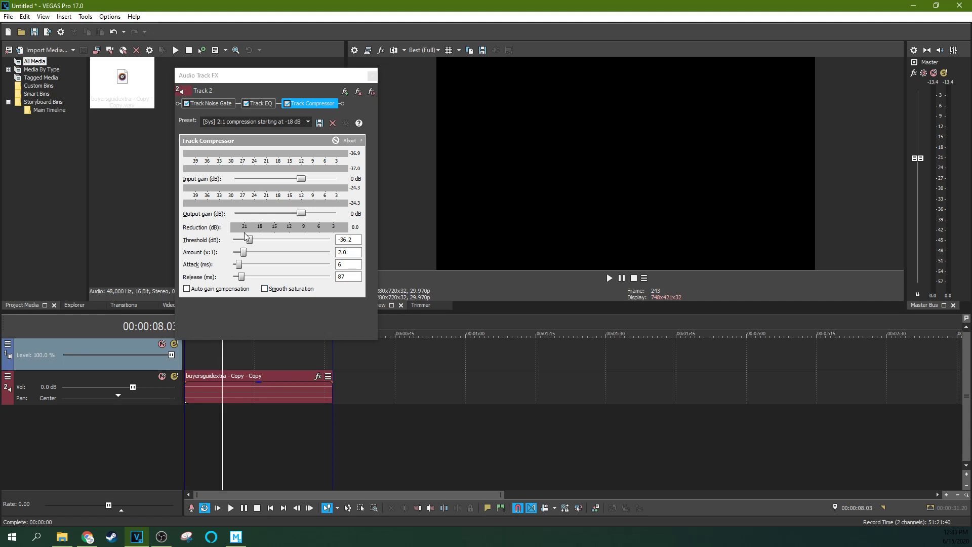
click(188, 289)
click(187, 290)
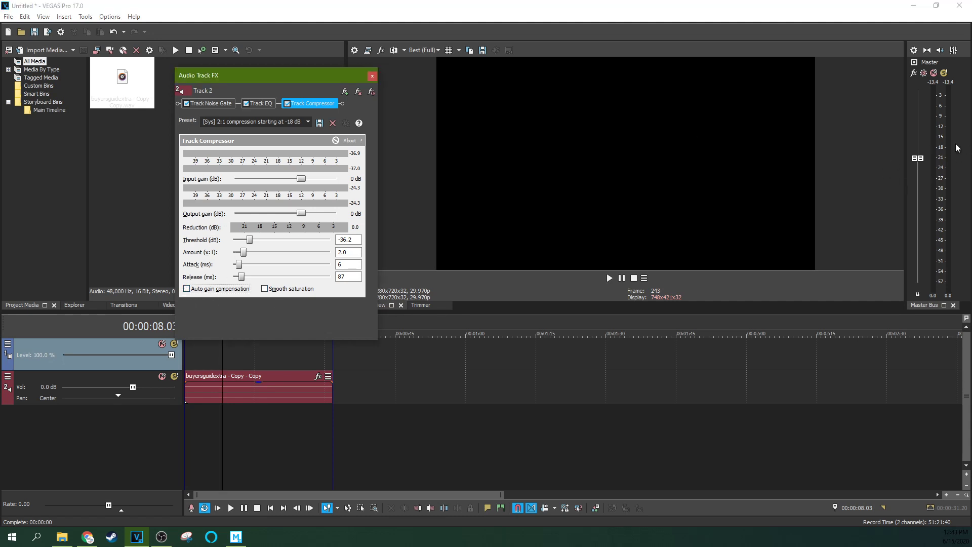
click(195, 289)
click(211, 356)
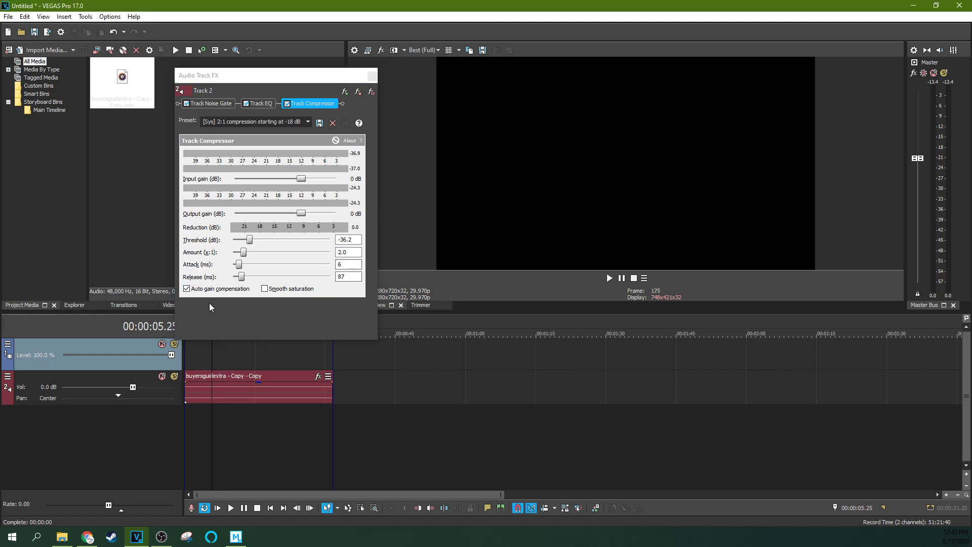
click(187, 289)
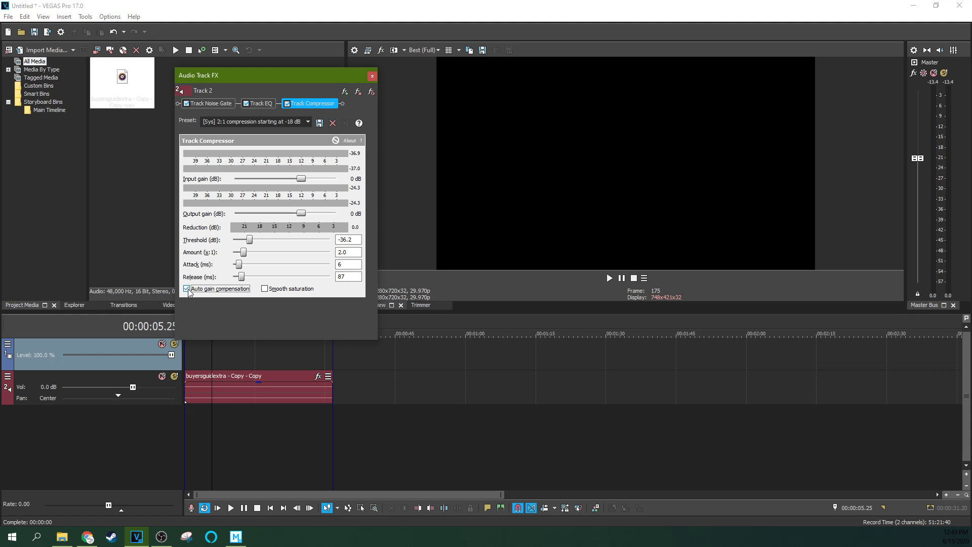
click(225, 348)
key(space)
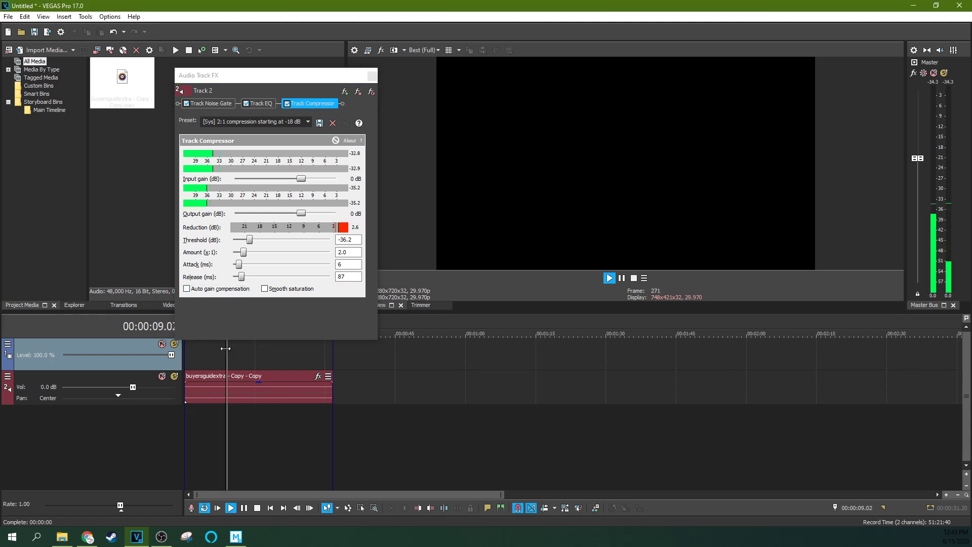
click(187, 289)
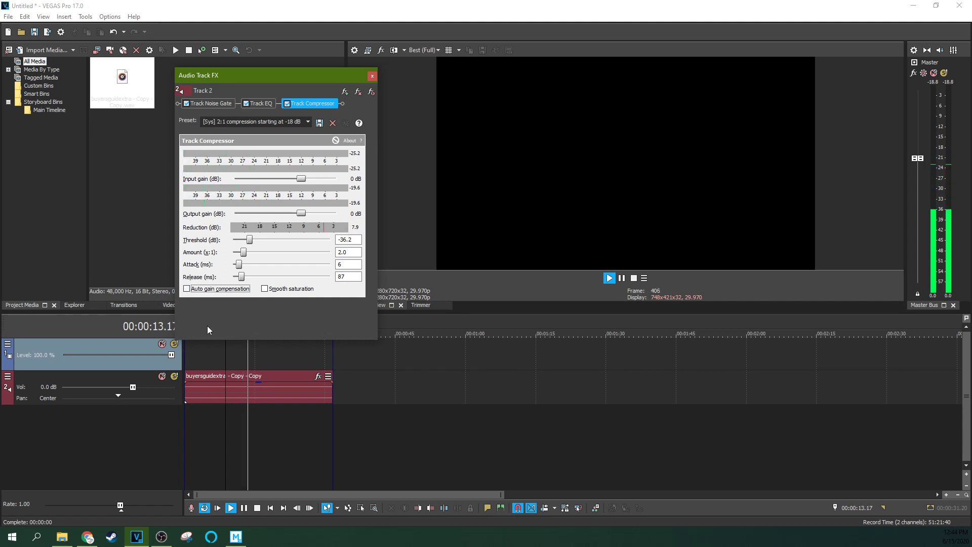
click(186, 289)
click(187, 288)
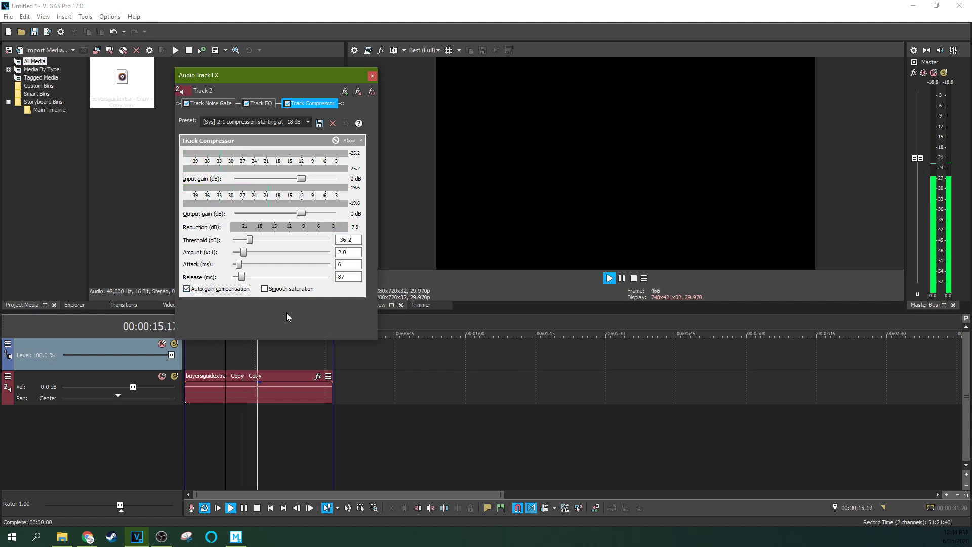
click(622, 280)
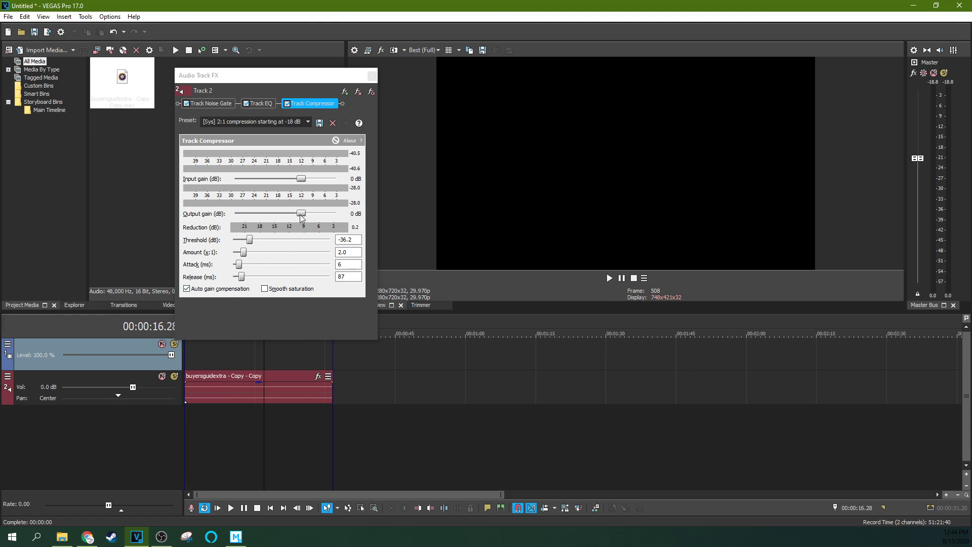
Raise the compressor output gain to 11 dB and play from about 7 seconds.
drag(300, 214, 316, 217)
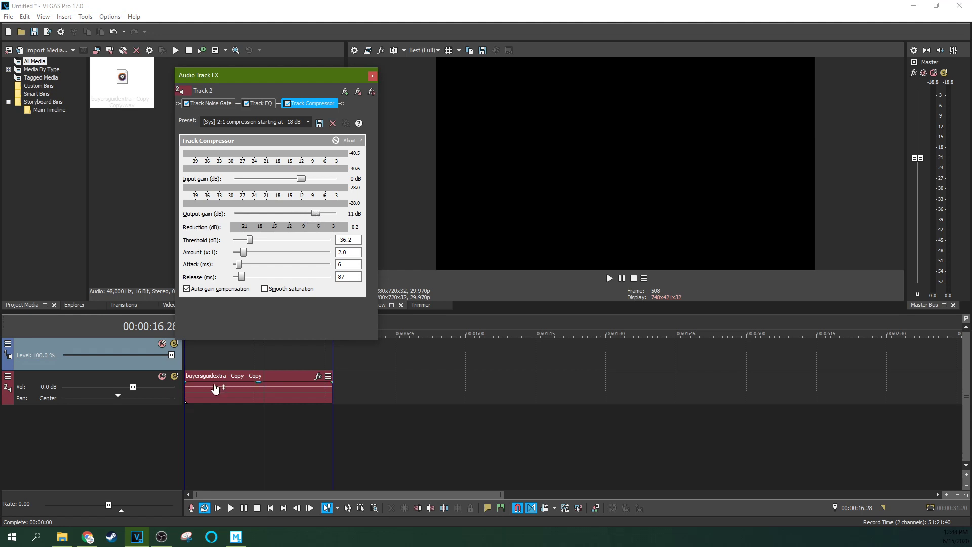
click(220, 359)
key(space)
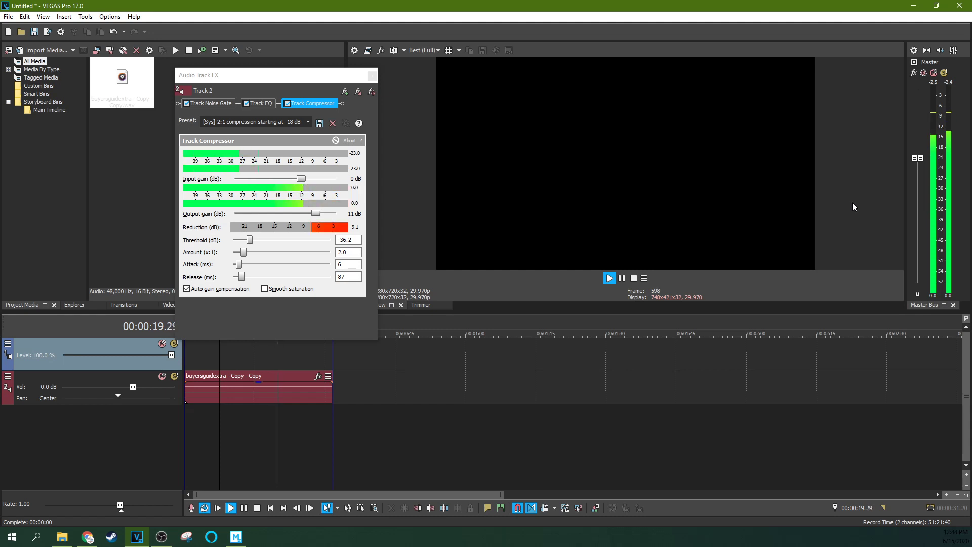
click(621, 278)
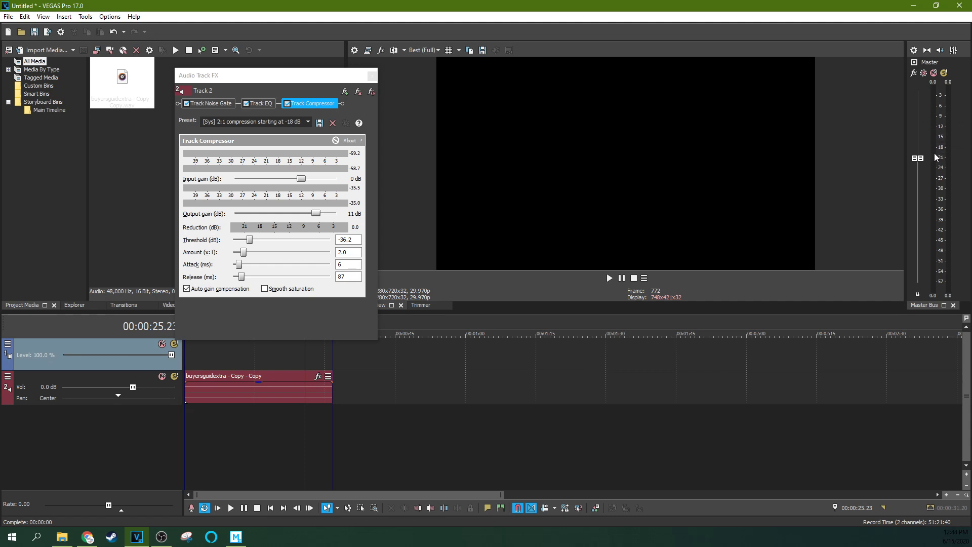
Choose the '[Sys] 6:1 compression starting at -12 dB' preset and set threshold to -34.0 dB.
click(306, 122)
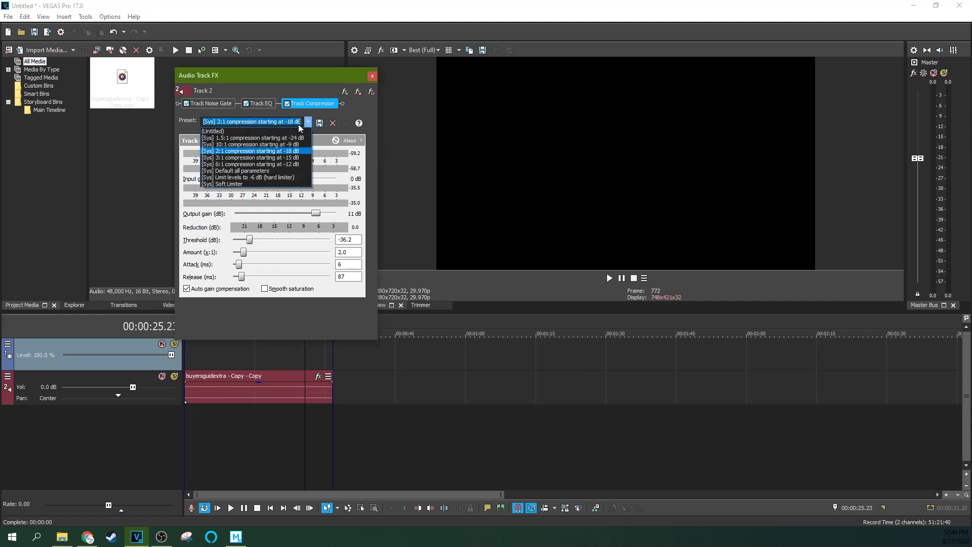
click(278, 164)
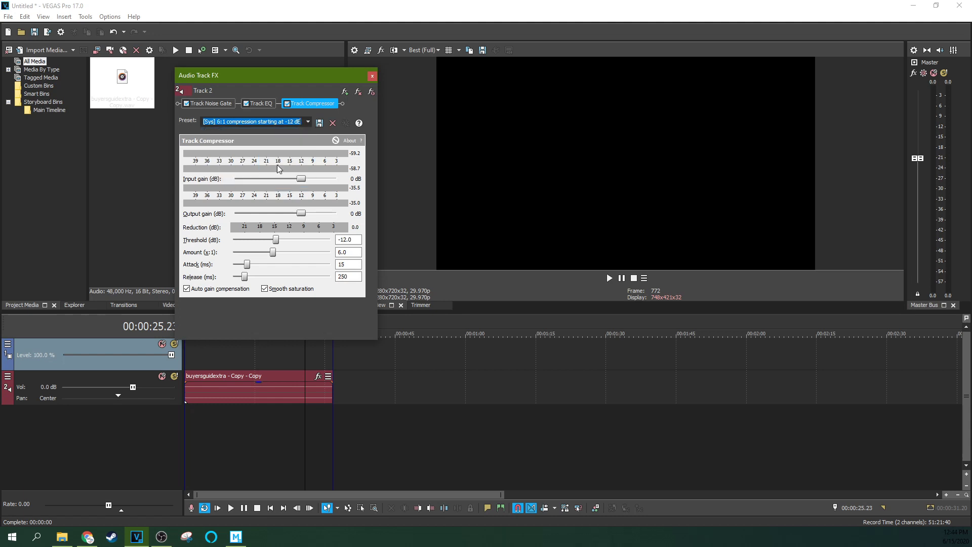
click(278, 243)
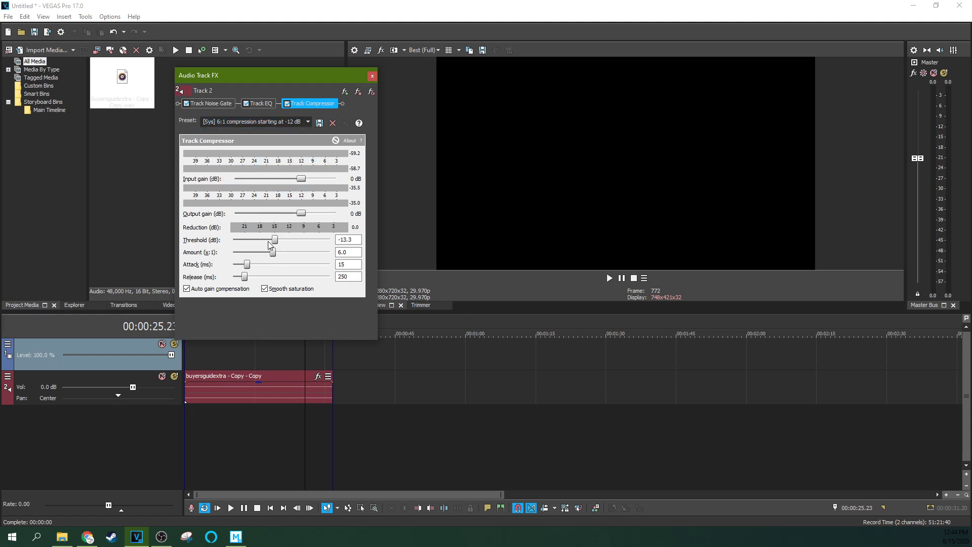
drag(275, 241, 255, 245)
click(203, 357)
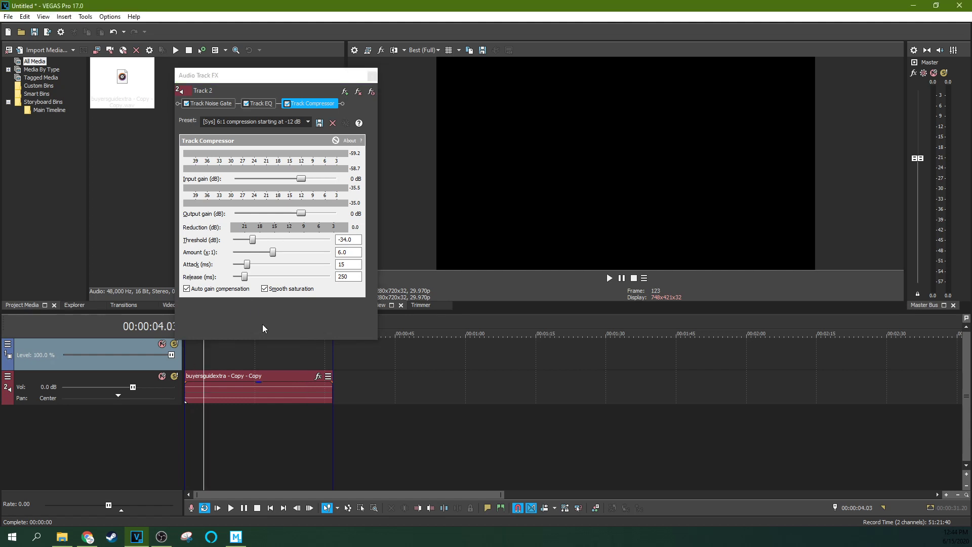
Toggle smooth saturation and play the track from about 4 and 28 seconds to hear the result.
click(265, 289)
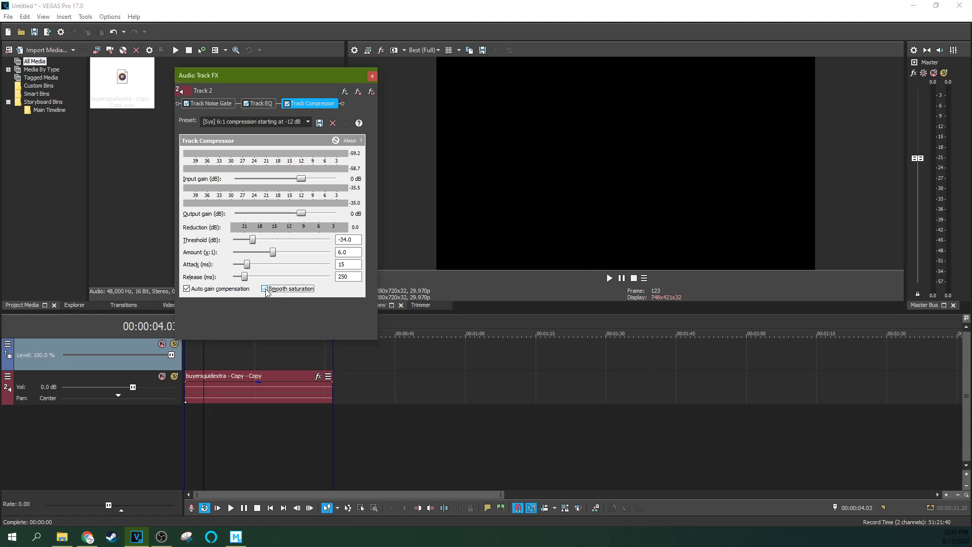
click(212, 362)
key(space)
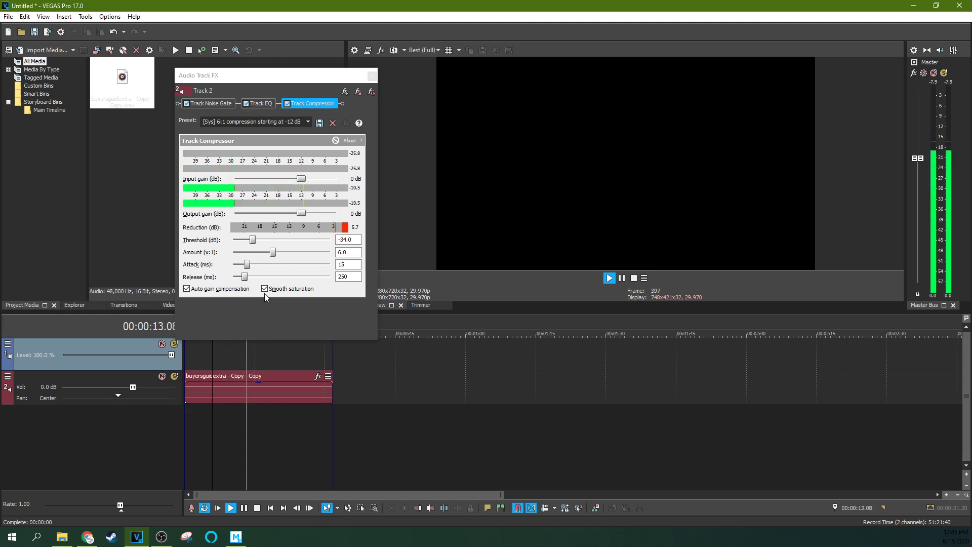
click(622, 278)
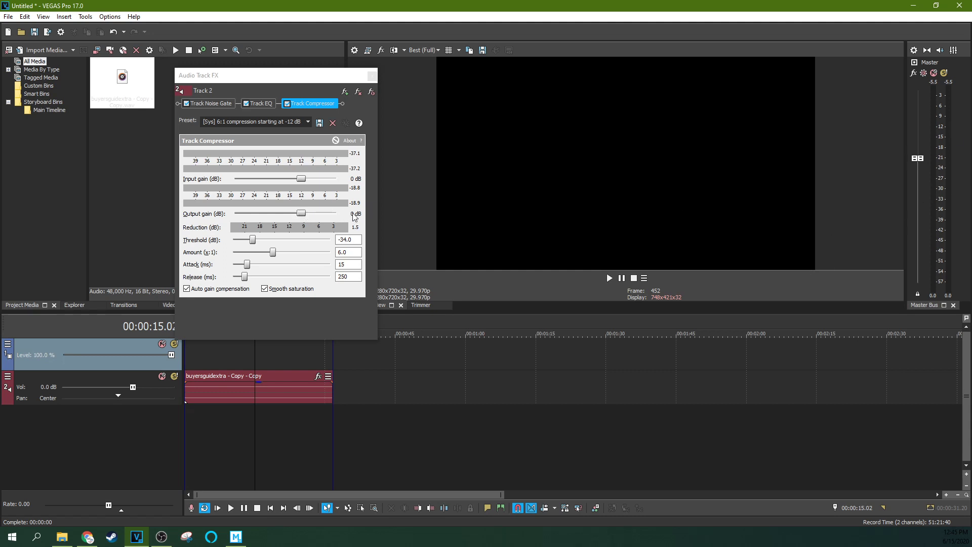
click(311, 366)
click(319, 362)
key(space)
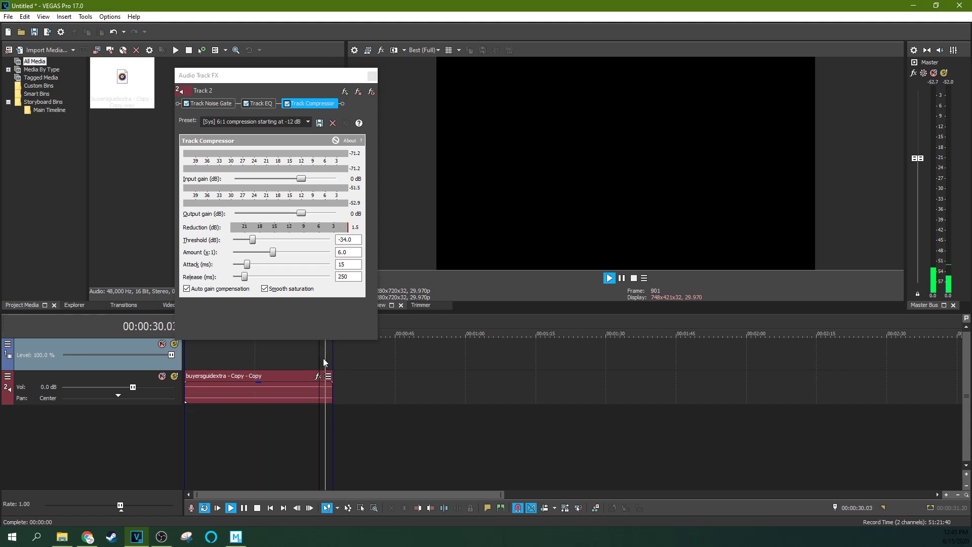
key(space)
key(space)
click(621, 278)
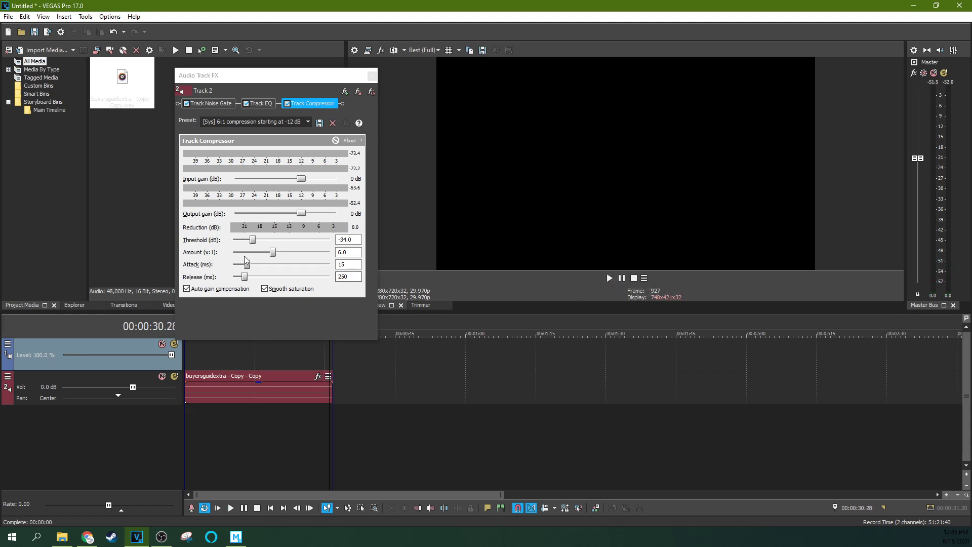
Compare smooth saturation off and on during playback, leave it on, and disable auto gain compensation.
click(322, 347)
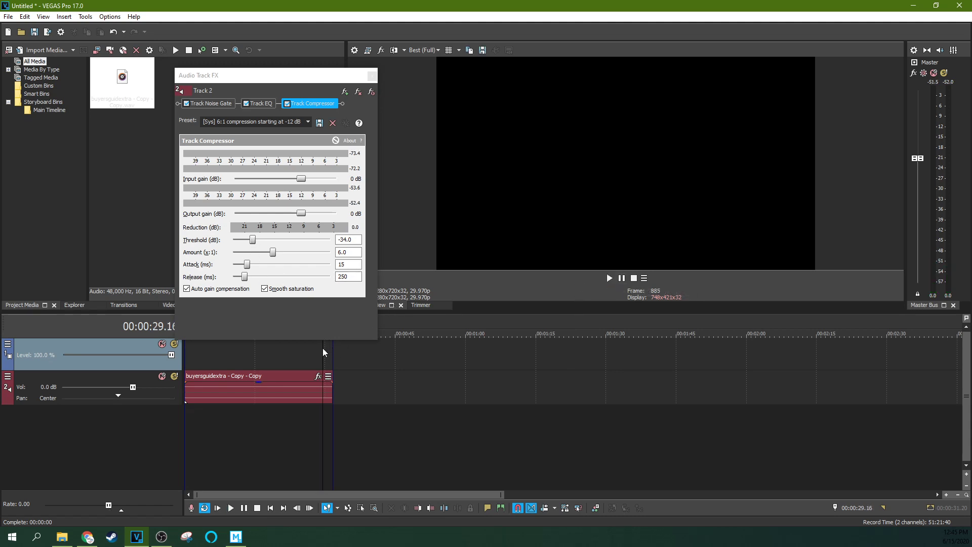
click(305, 353)
key(space)
click(252, 353)
click(264, 289)
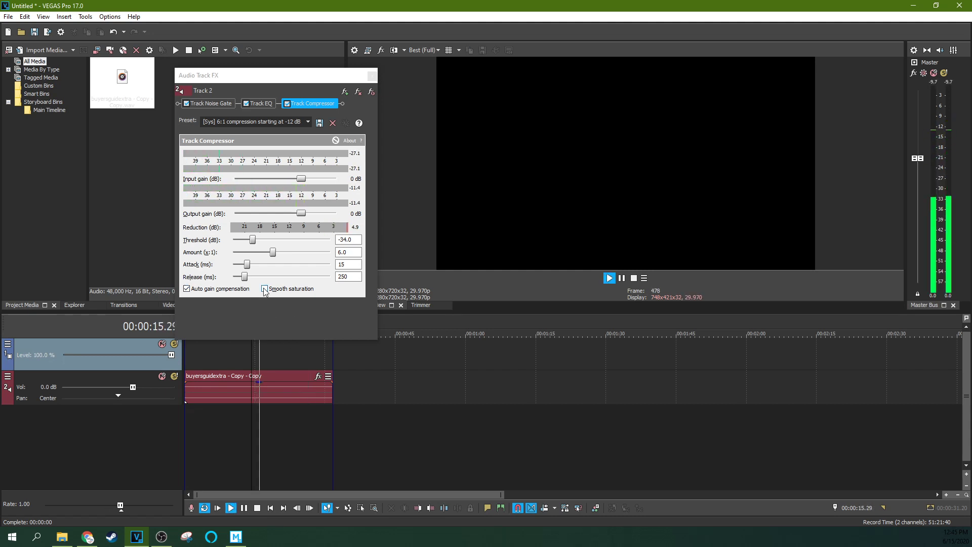
click(264, 289)
click(264, 288)
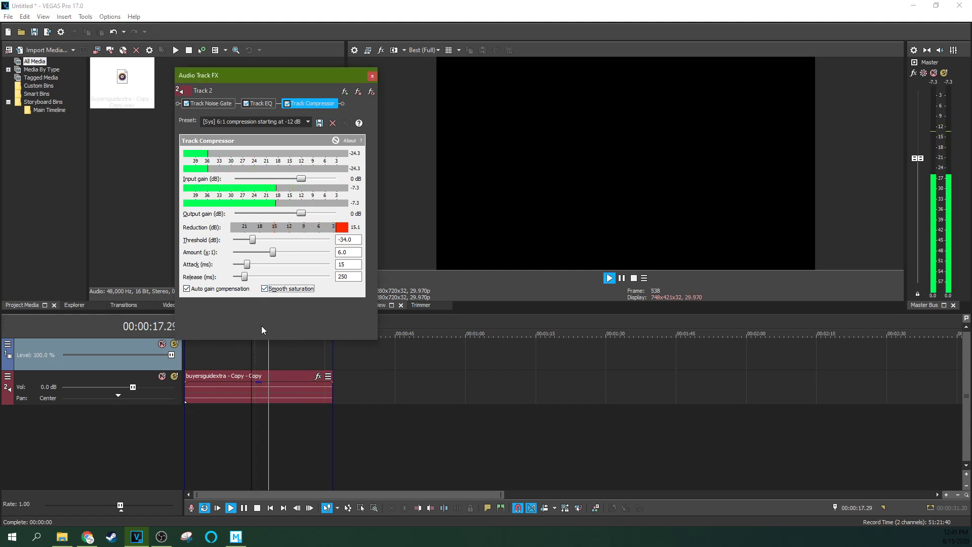
key(space)
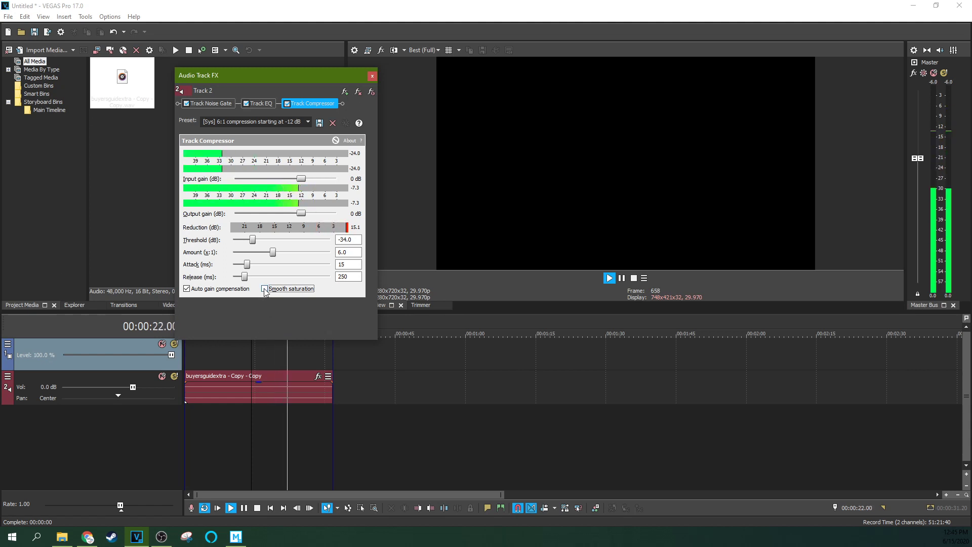
click(264, 289)
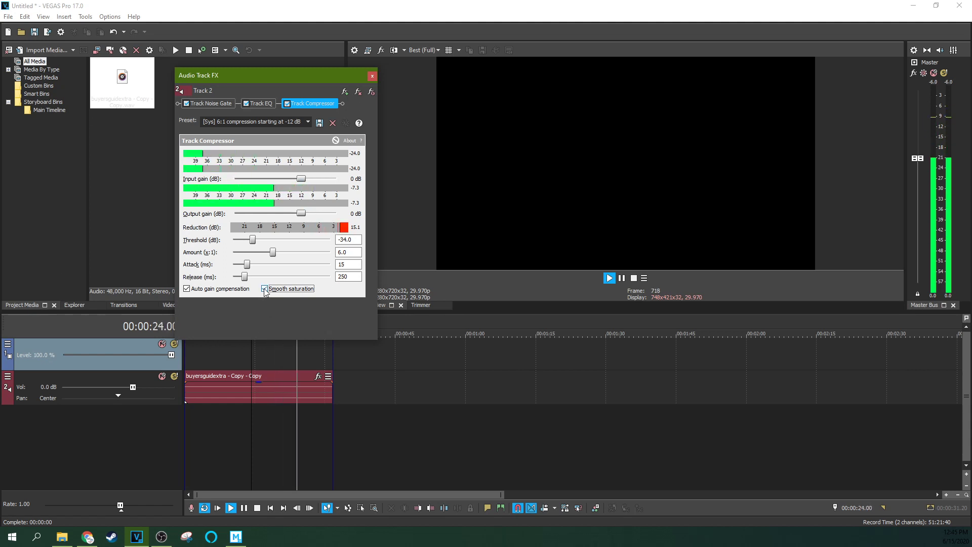
click(621, 278)
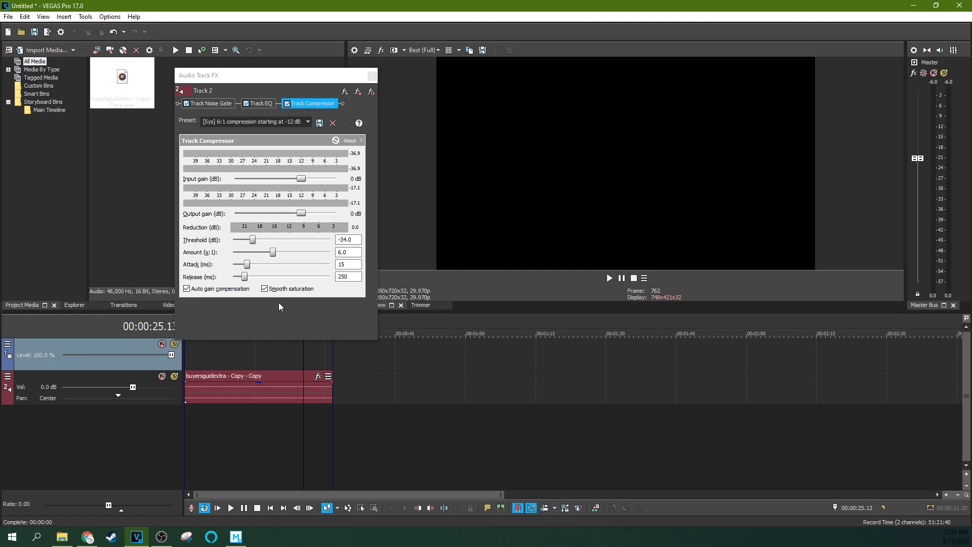
click(243, 291)
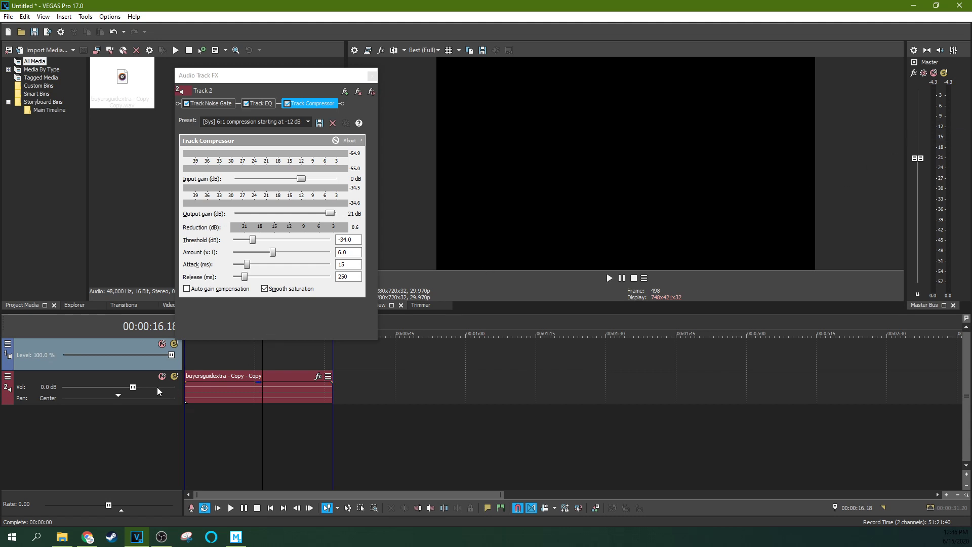
Drag Track 2's Vol slider from 0.0 dB up to 1.3 dB.
drag(135, 387, 145, 387)
Raise Track 2's volume to 3.0 dB and play from about 4 seconds to check it.
drag(141, 386, 152, 389)
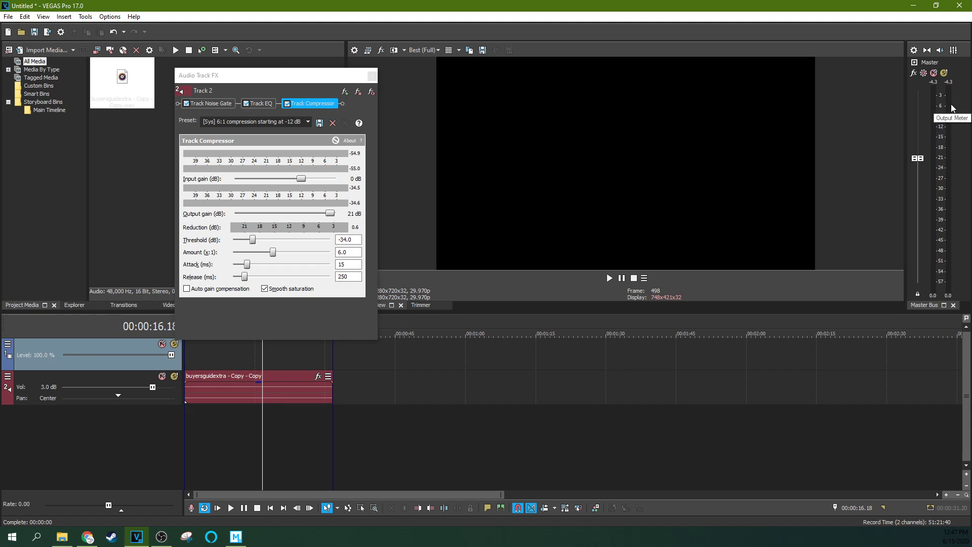
click(204, 362)
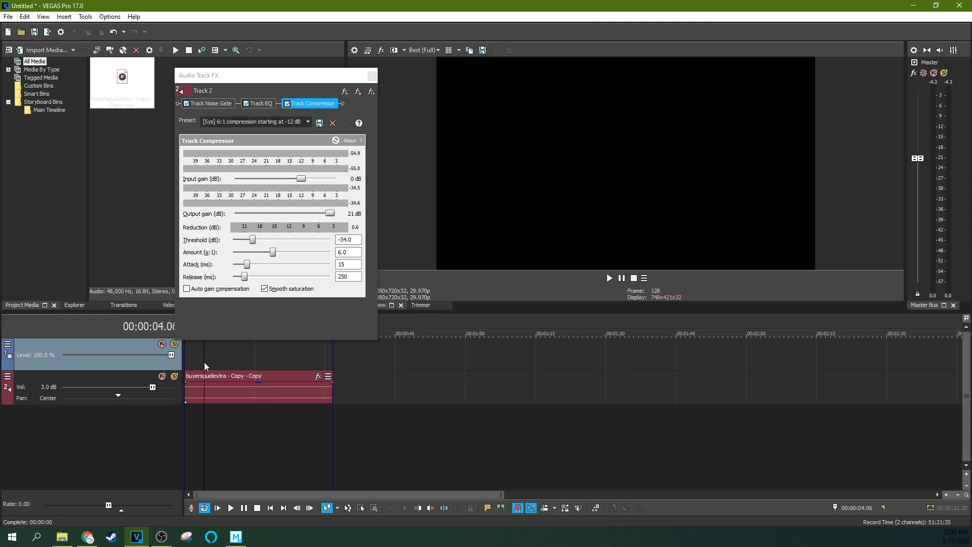
key(space)
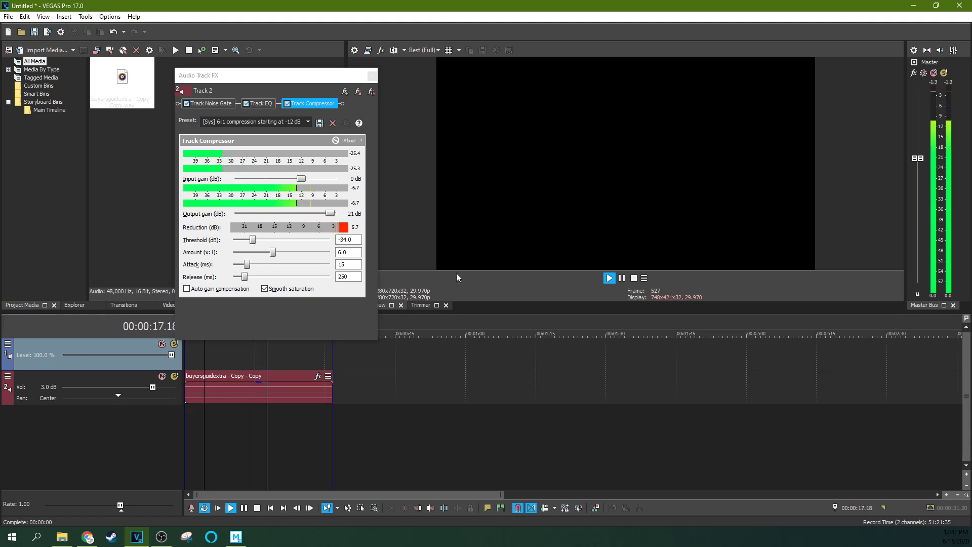
click(622, 278)
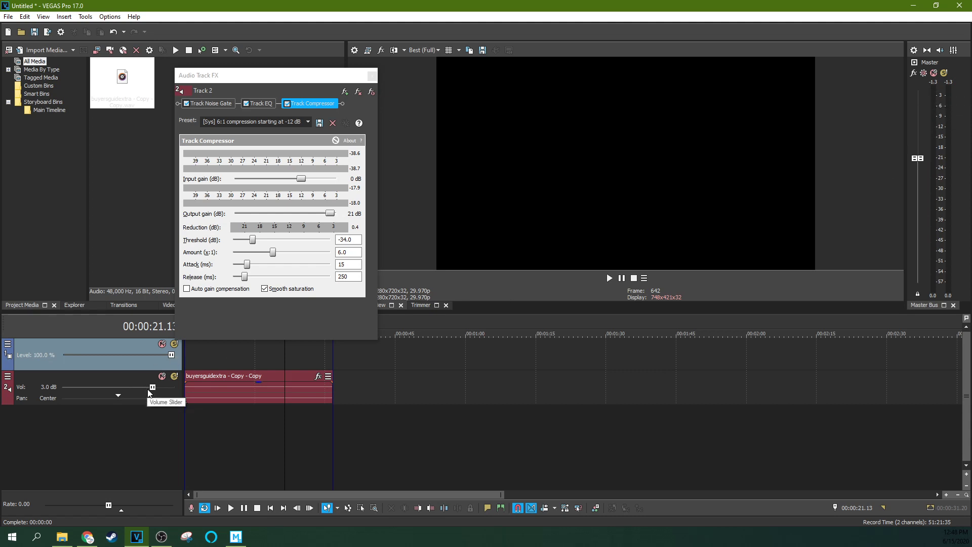
click(284, 345)
click(321, 363)
key(space)
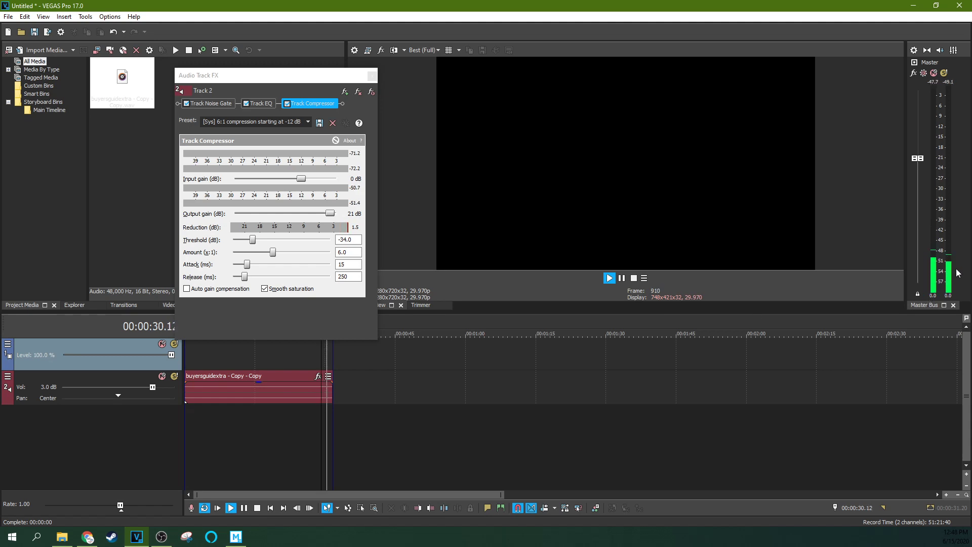
click(633, 277)
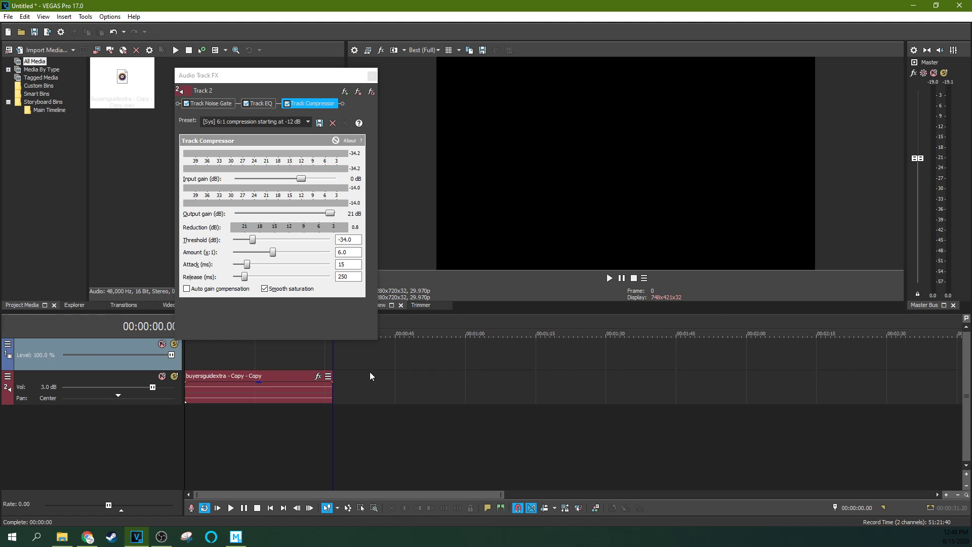
click(285, 357)
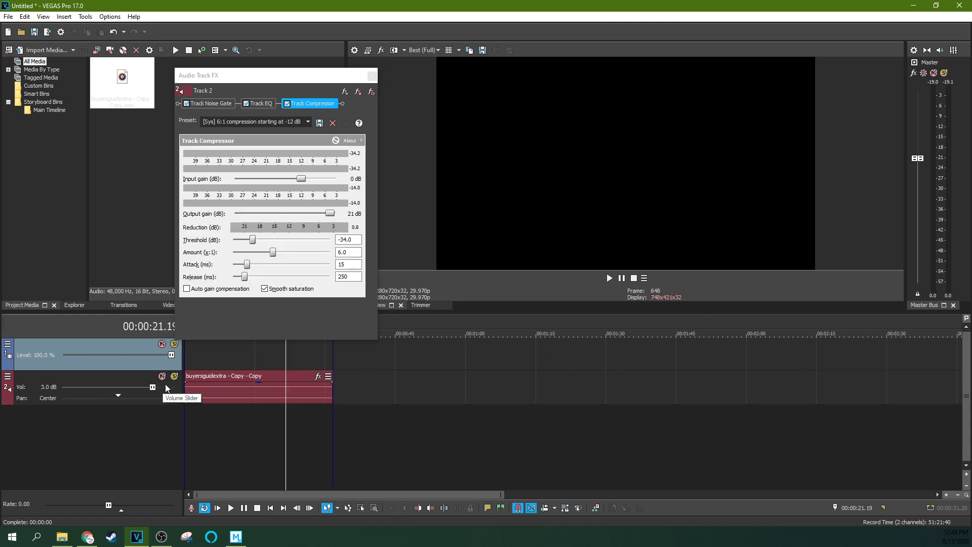
click(256, 390)
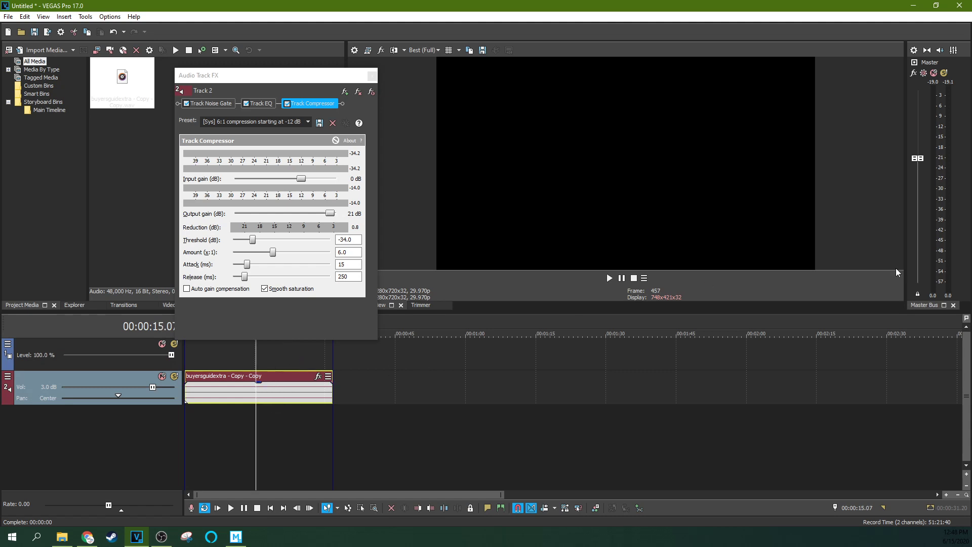